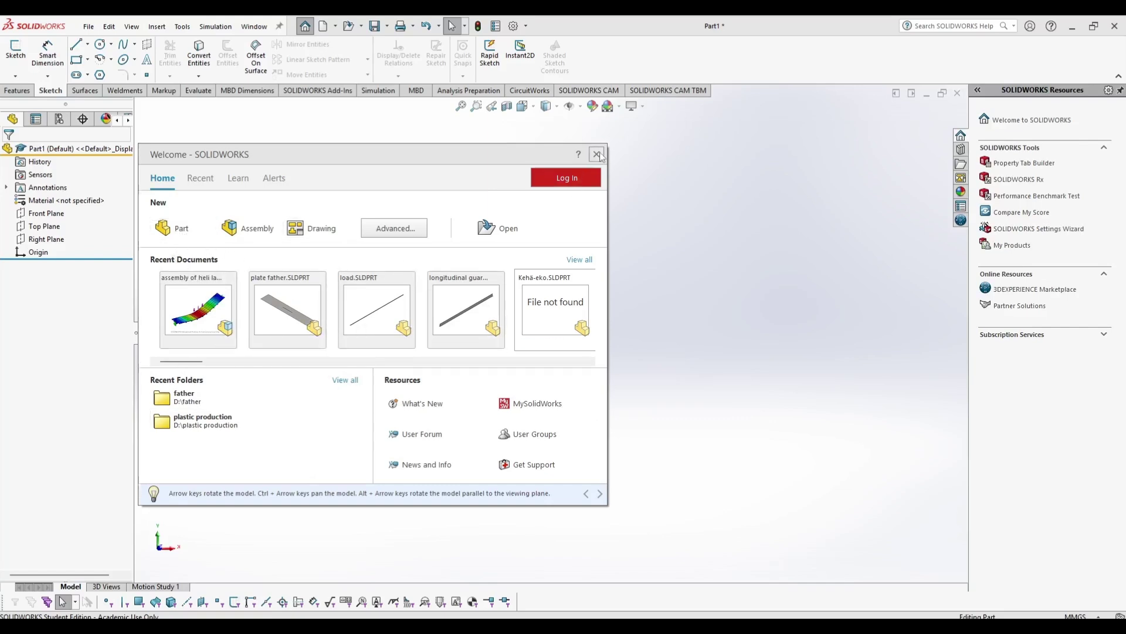
# Step: Close the welcome window to reveal the empty part
pyautogui.click(597, 154)
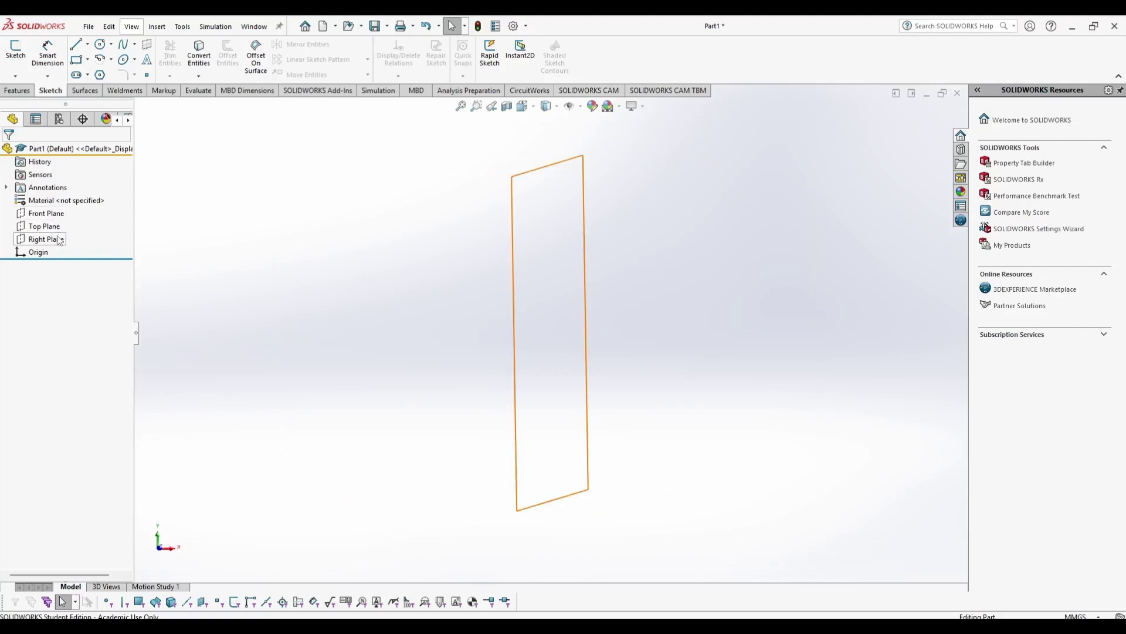
# Step: Show the Front Plane and the Top Plane in the graphics area and view them at an angle
pyautogui.rightClick(40, 216)
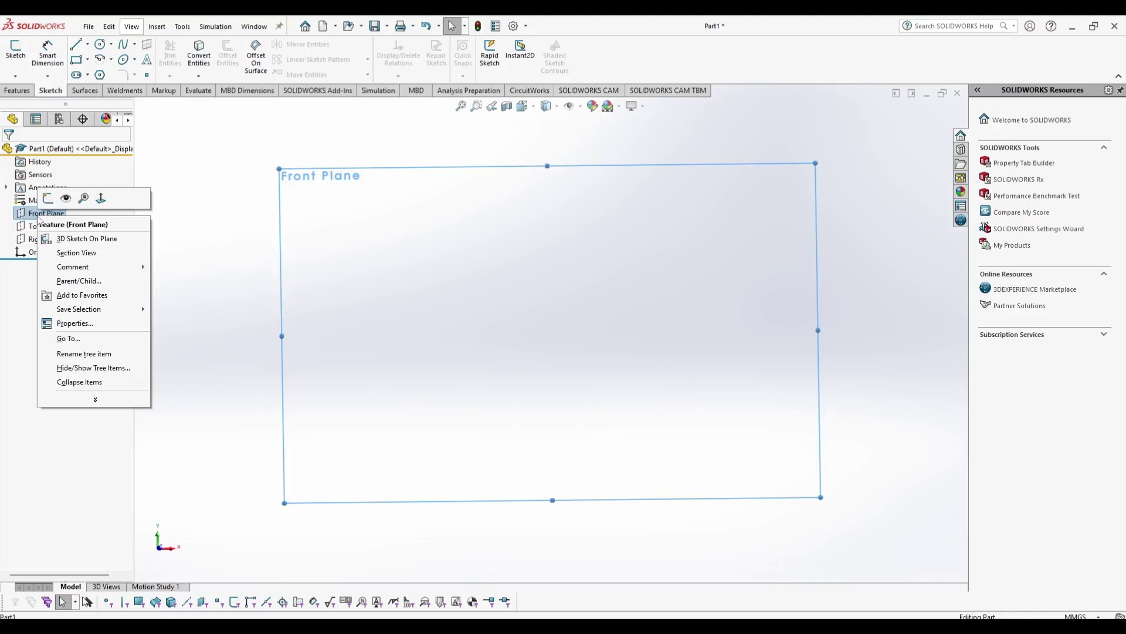
pyautogui.click(70, 200)
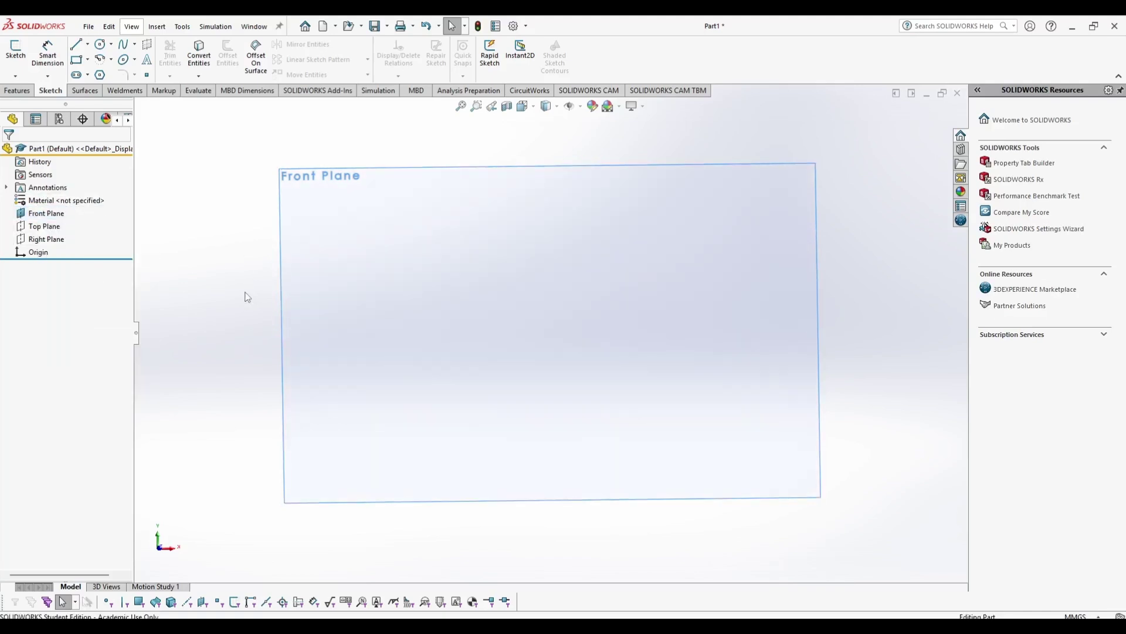
pyautogui.moveTo(247, 296); pyautogui.dragTo(170, 352, button='middle')
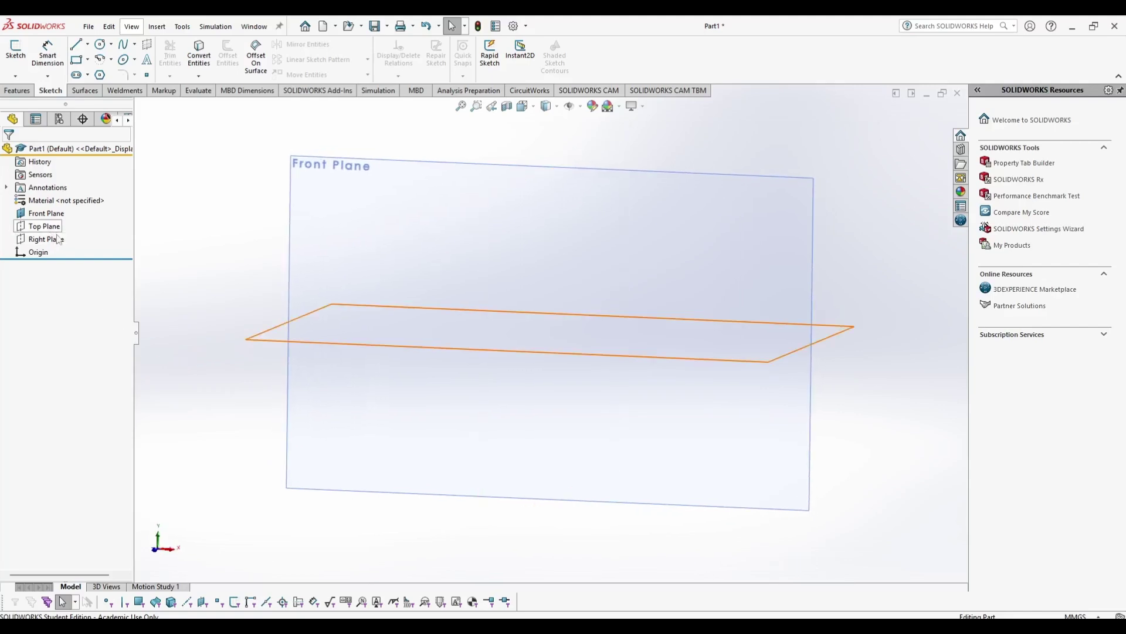
pyautogui.rightClick(46, 225)
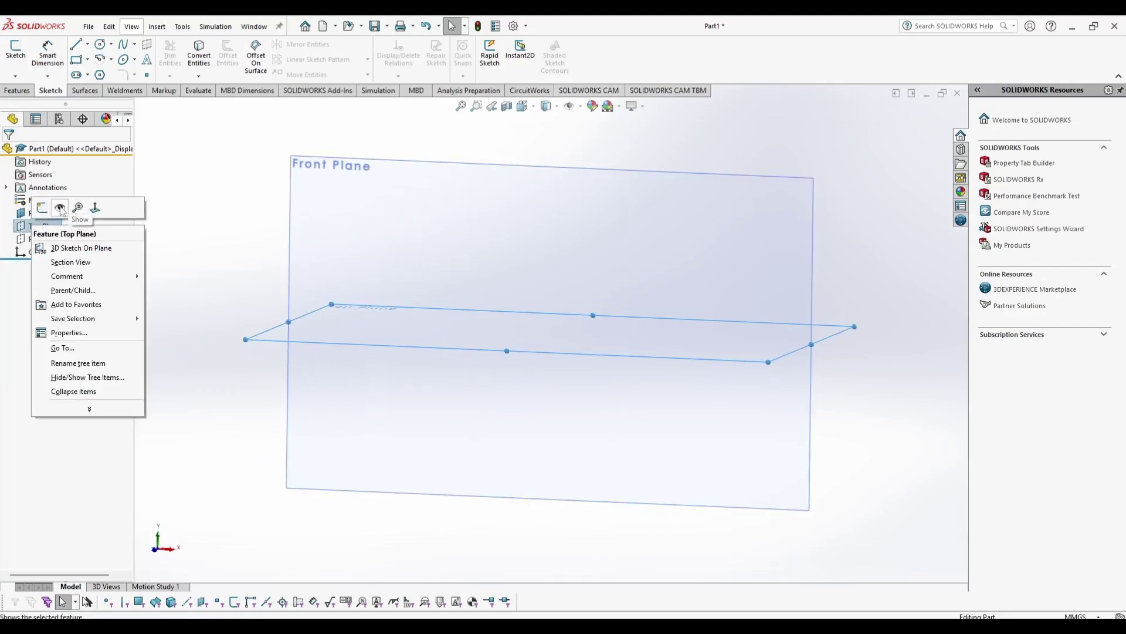
pyautogui.press('Escape')
pyautogui.moveTo(229, 254); pyautogui.dragTo(208, 382, button='middle')
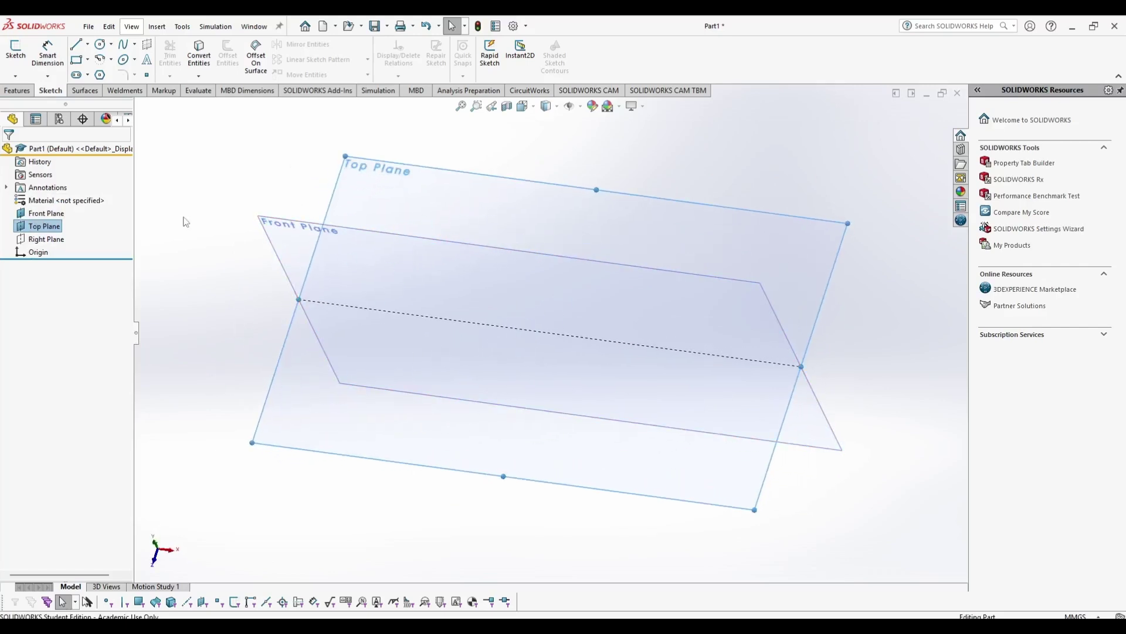
pyautogui.moveTo(206, 275); pyautogui.dragTo(258, 194, button='middle')
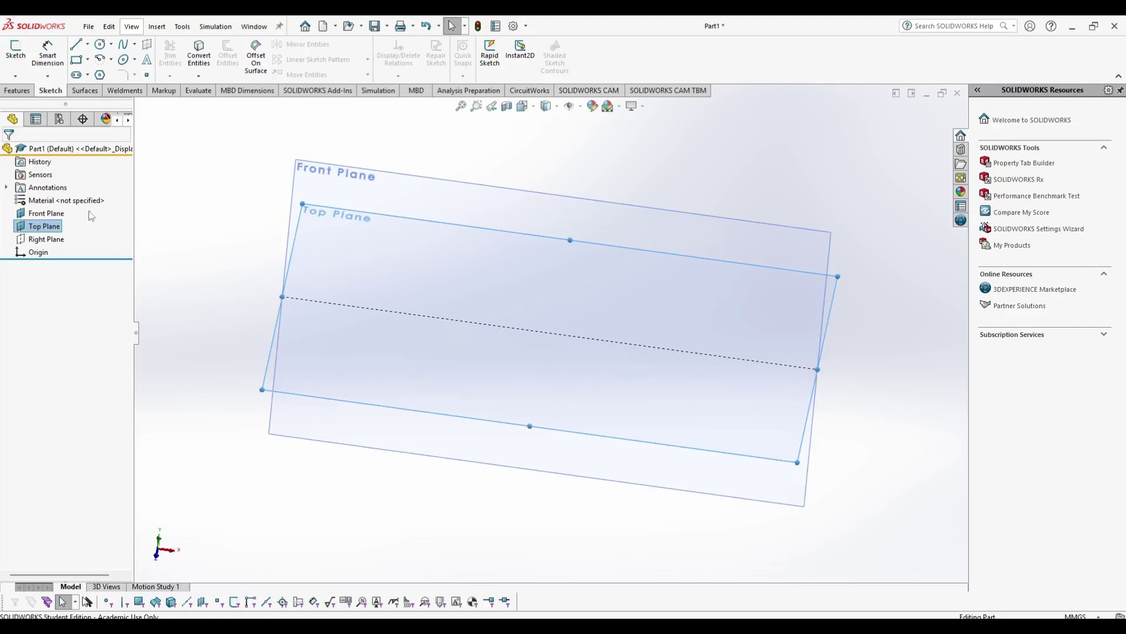
# Step: Show the Right Plane along with the other two reference planes, and hide all three planes again
pyautogui.click(580, 107)
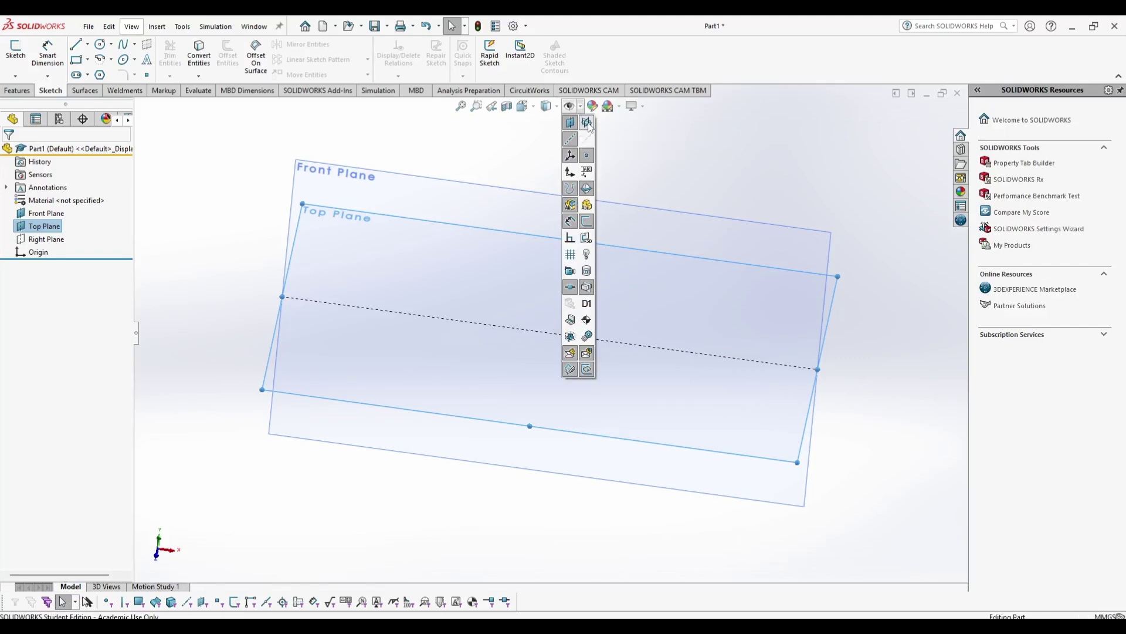
pyautogui.click(587, 123)
pyautogui.moveTo(491, 203); pyautogui.dragTo(433, 151, button='middle')
pyautogui.moveTo(260, 199); pyautogui.dragTo(393, 264, button='middle')
pyautogui.click(784, 179)
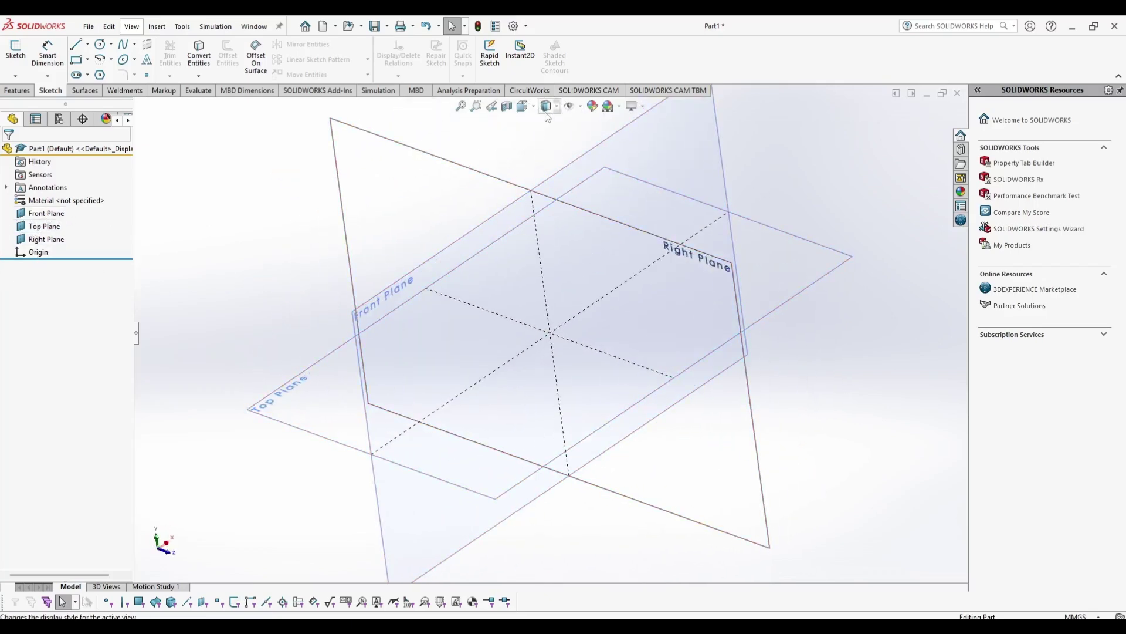
pyautogui.click(581, 111)
pyautogui.click(581, 238)
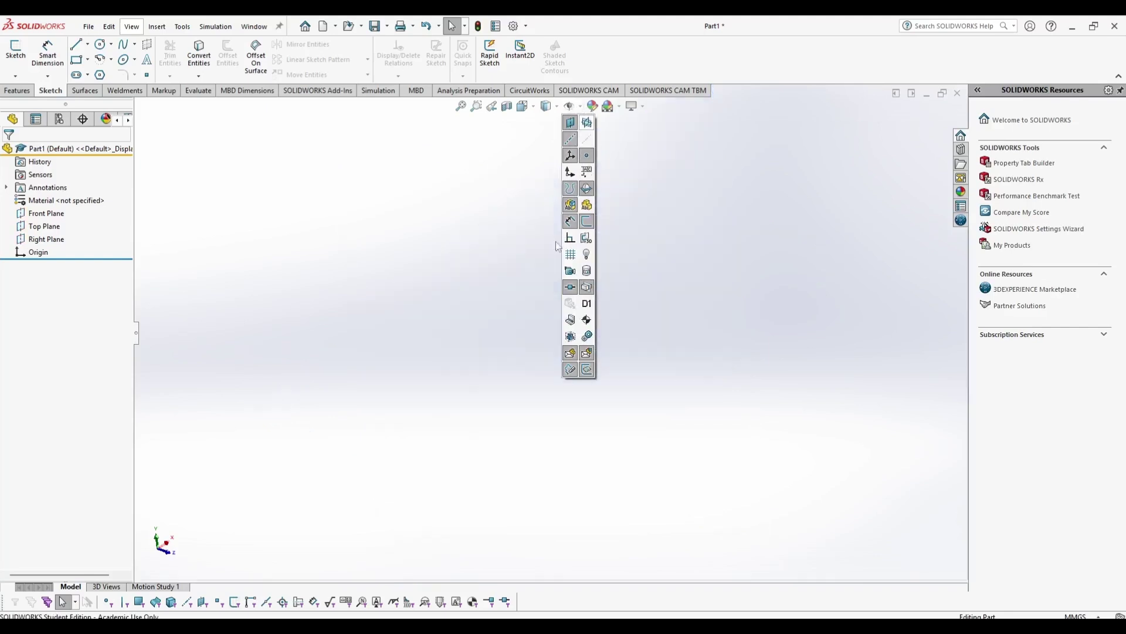
# Step: Start a sketch on the Front Plane and draw a 100 mm diameter circle centred on the origin
pyautogui.rightClick(57, 218)
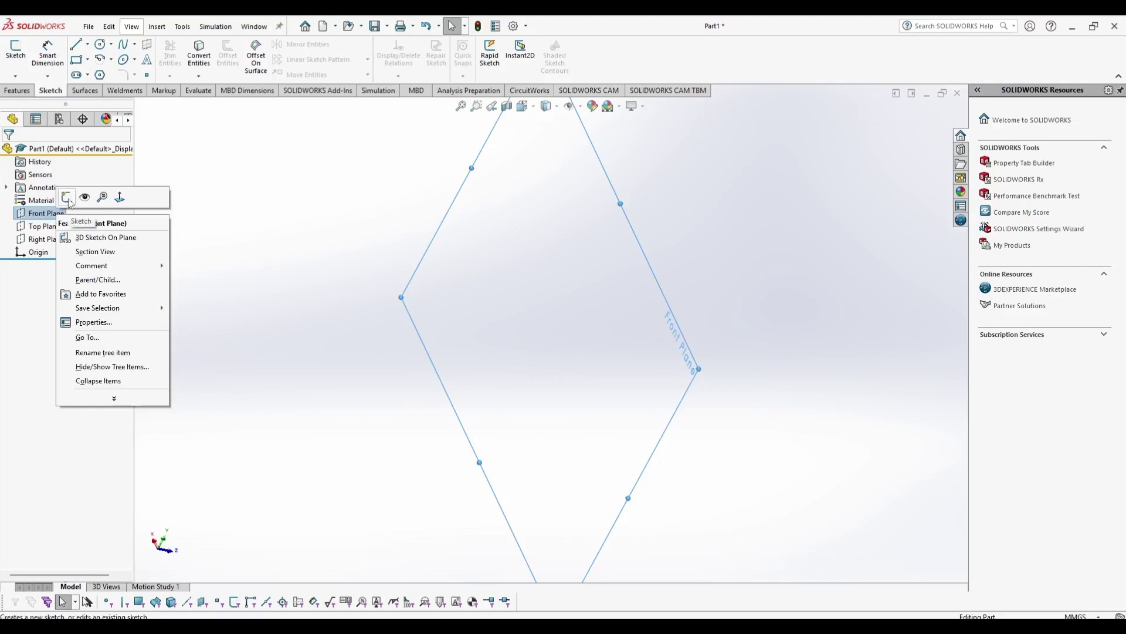
pyautogui.click(68, 198)
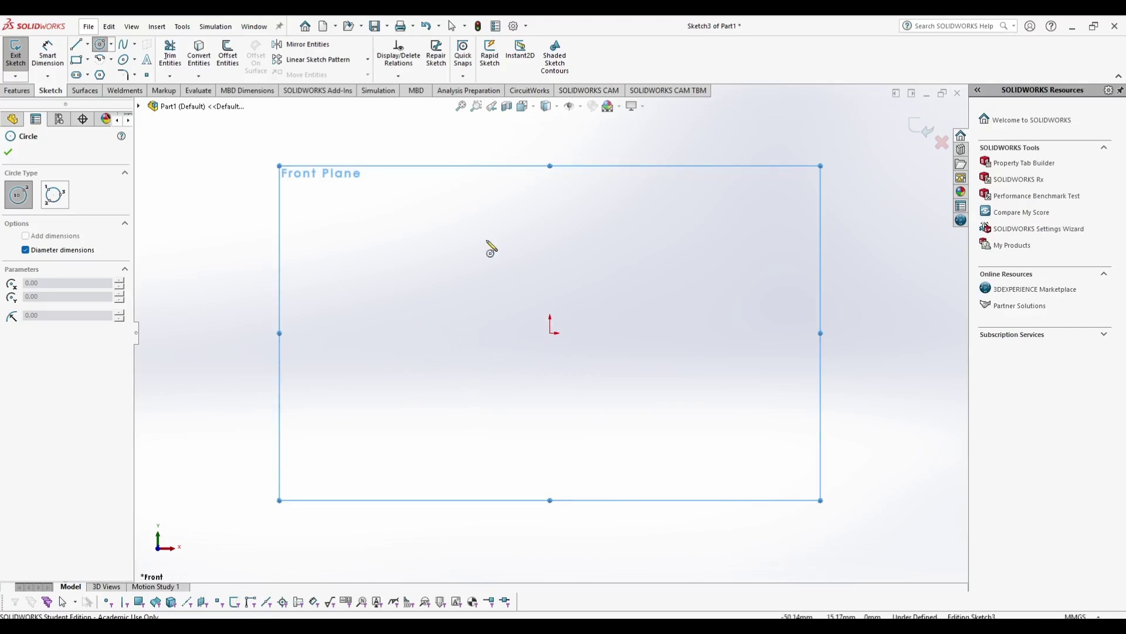
pyautogui.click(550, 333)
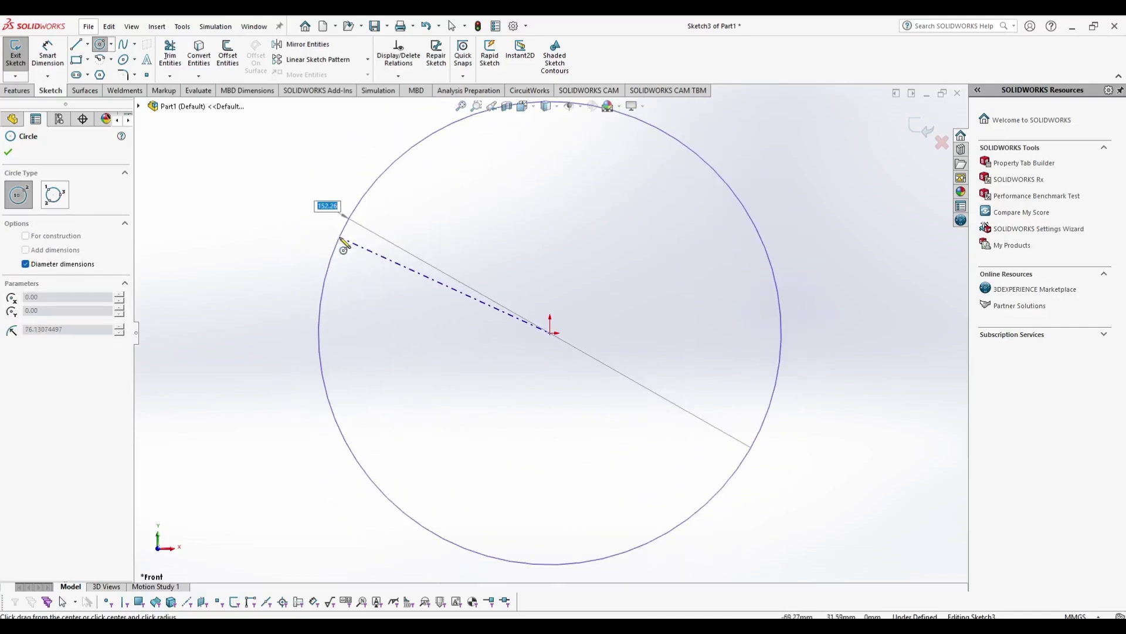
pyautogui.write('100')
pyautogui.press('Return')
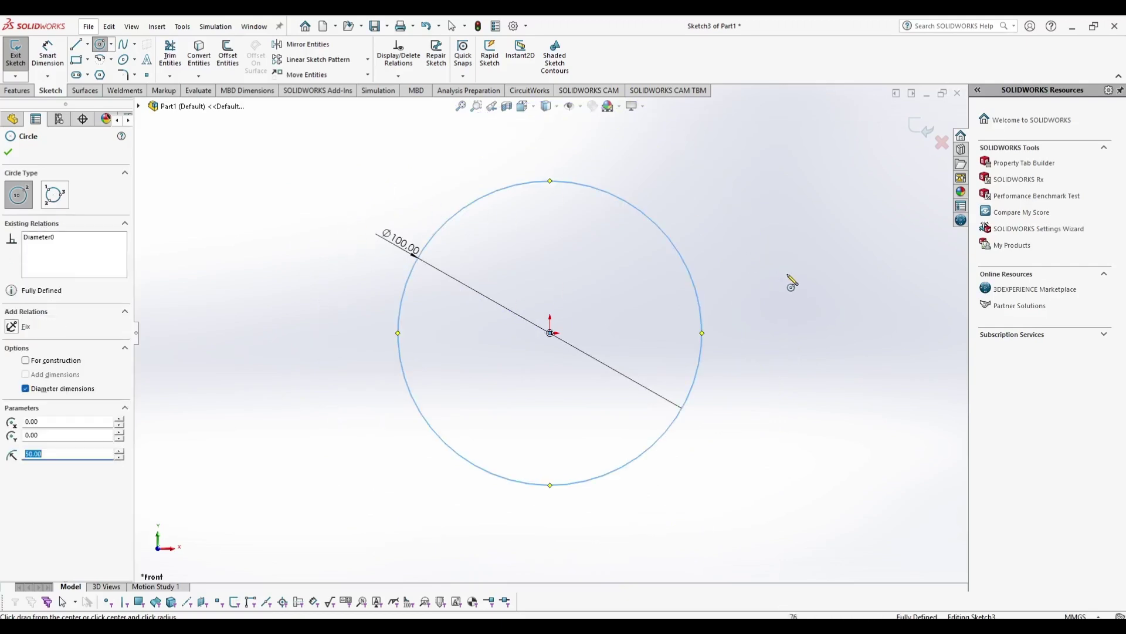
pyautogui.click(788, 275)
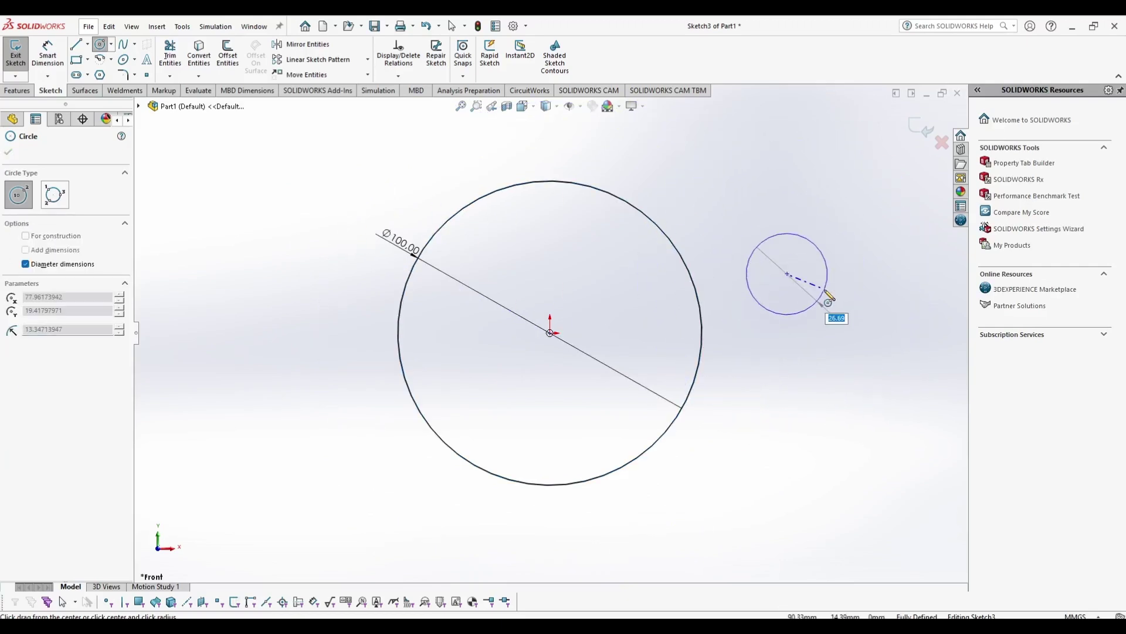
pyautogui.press('Escape')
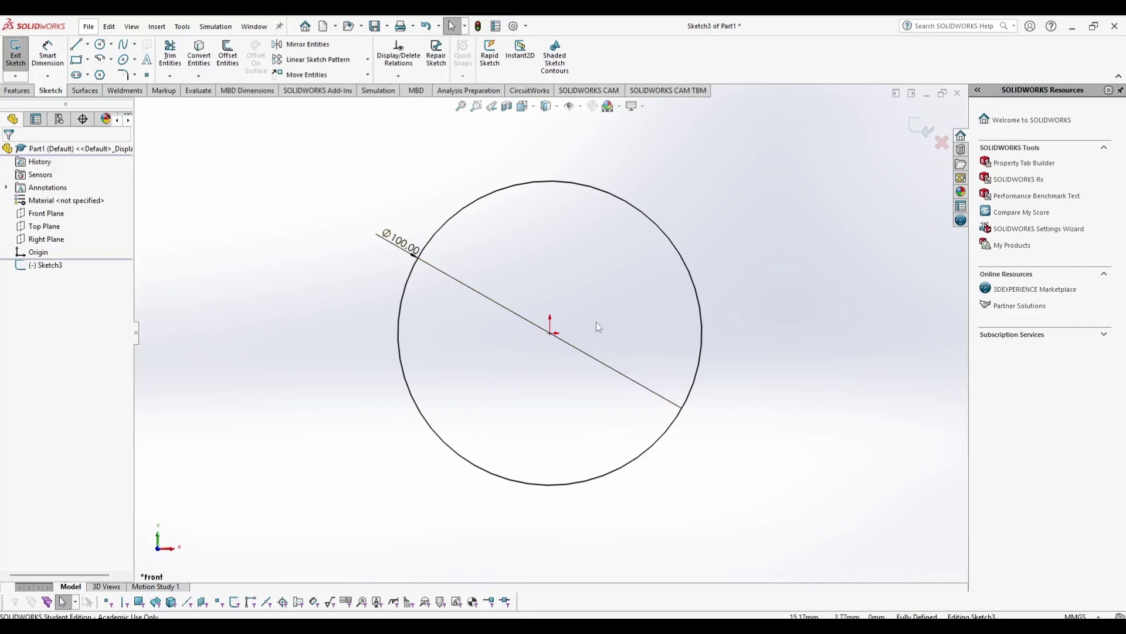
pyautogui.moveTo(601, 308)
pyautogui.mouseDown(button='middle')
pyautogui.moveTo(621, 322)
pyautogui.moveTo(604, 315)
pyautogui.mouseUp(button='middle')
pyautogui.scroll(3, 557, 339)
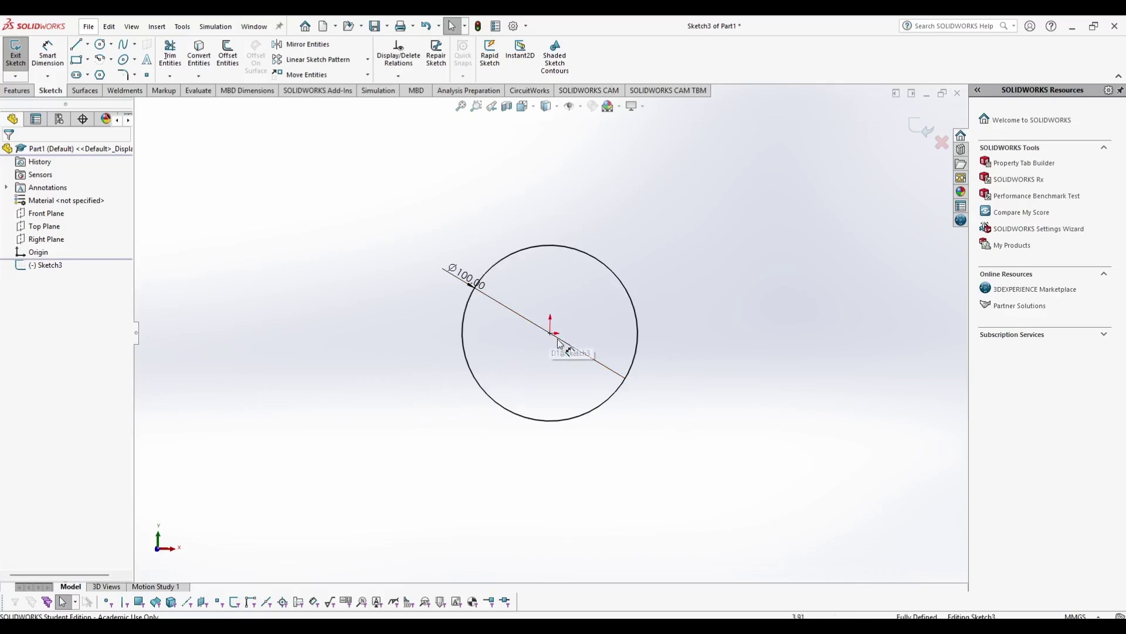
pyautogui.scroll(-3, 560, 345)
pyautogui.scroll(-3, 549, 336)
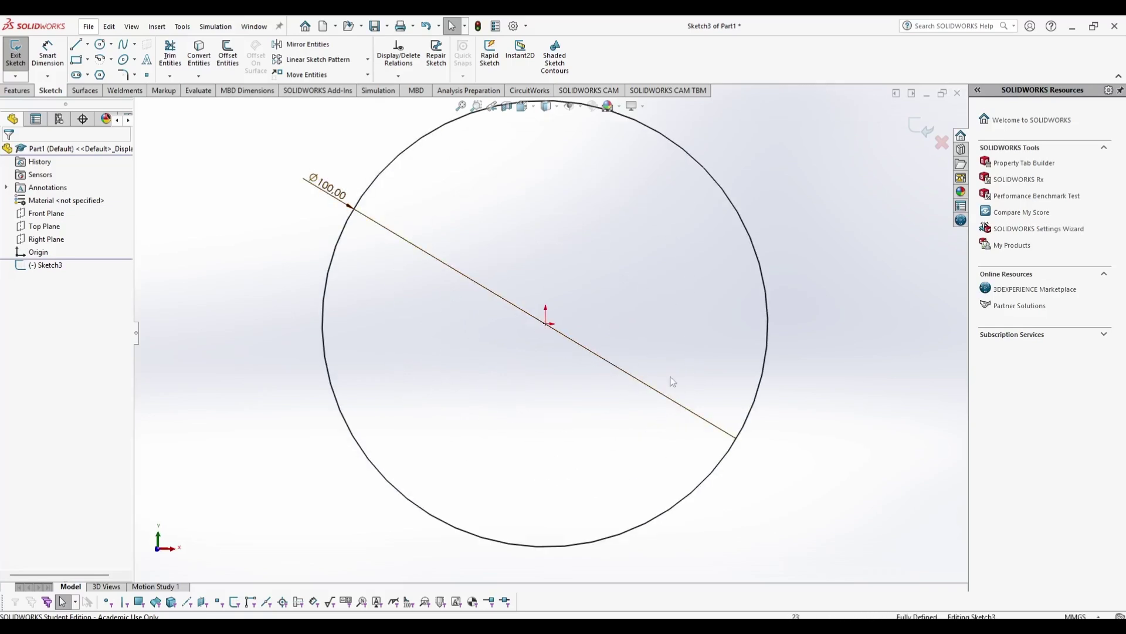
pyautogui.scroll(-2, 536, 357)
pyautogui.scroll(3, 531, 349)
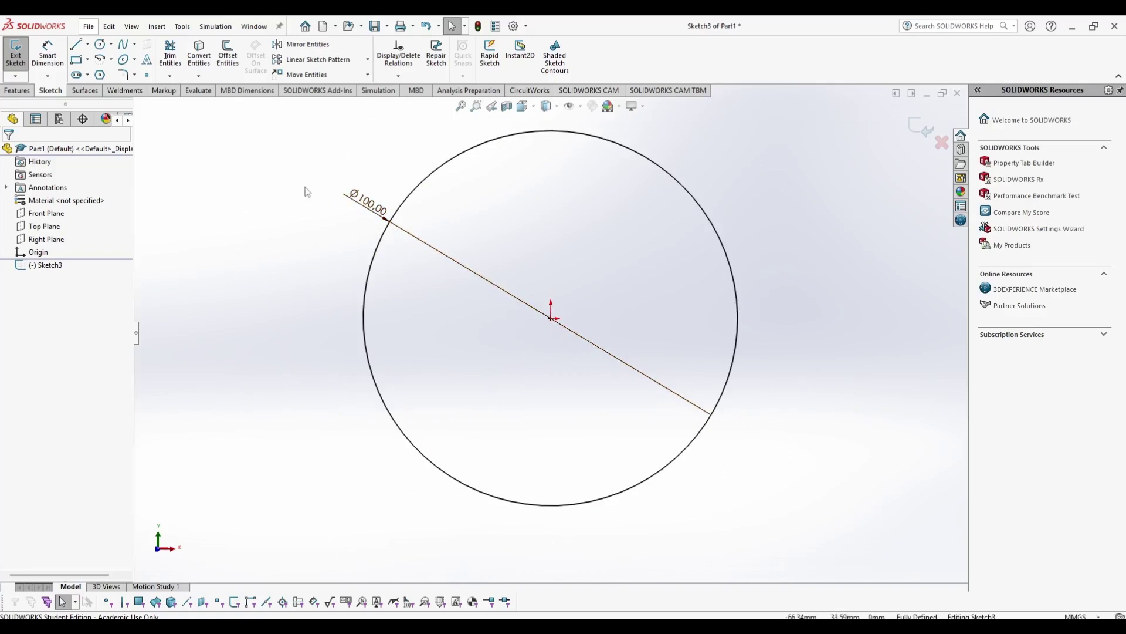
# Step: Draw a second circle of 80 mm diameter centred on the origin, inside the 100 mm circle
pyautogui.click(100, 46)
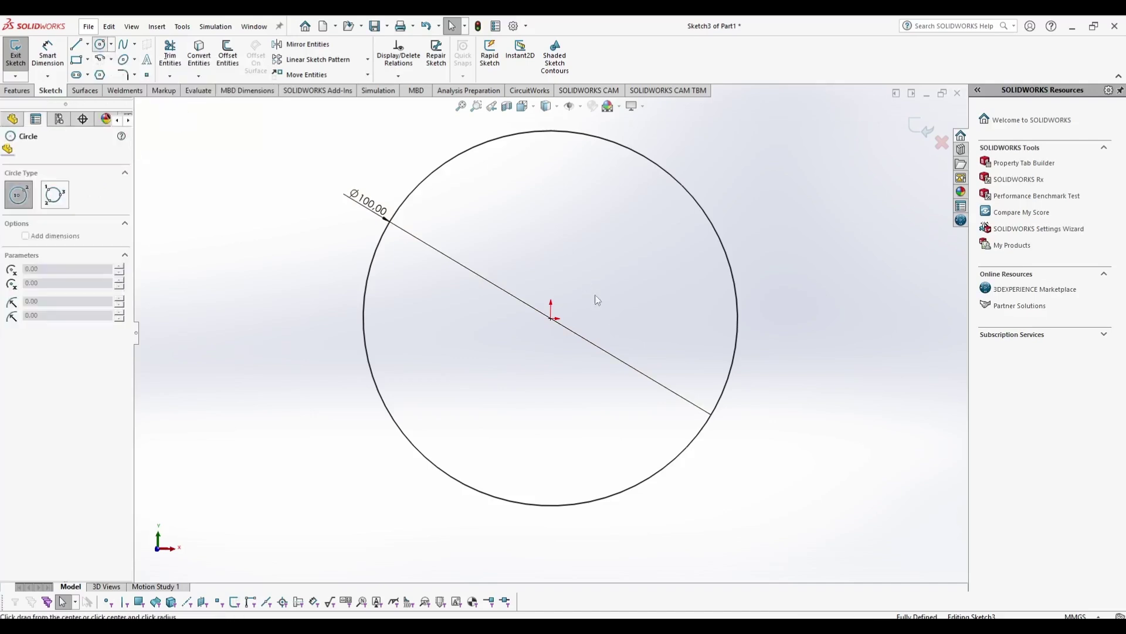
pyautogui.click(551, 319)
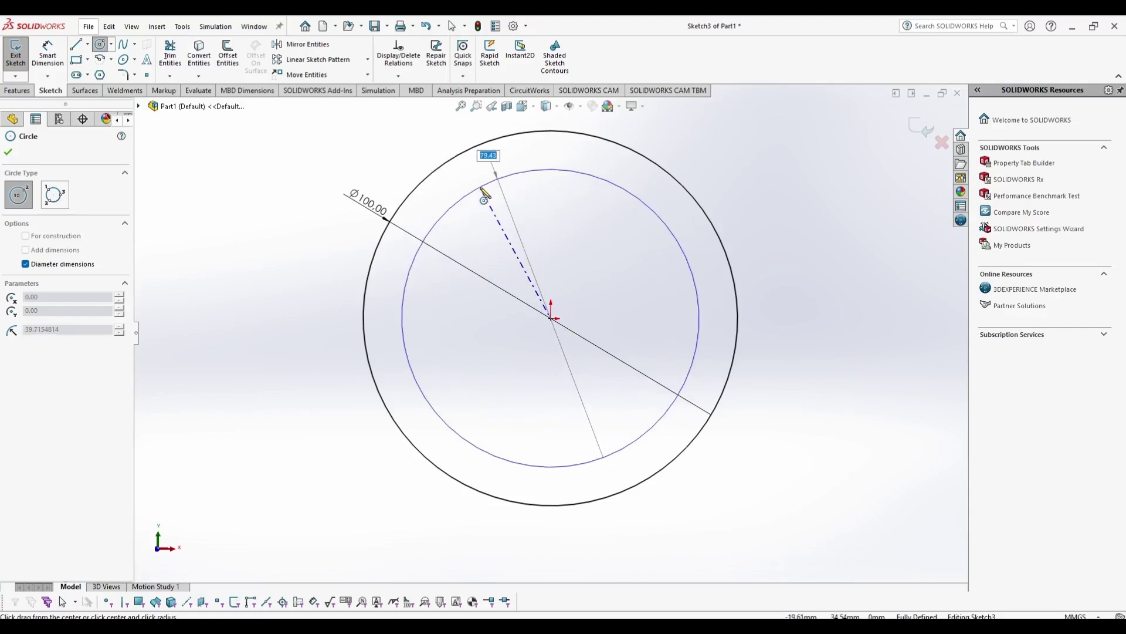
pyautogui.write('80')
pyautogui.press('Return')
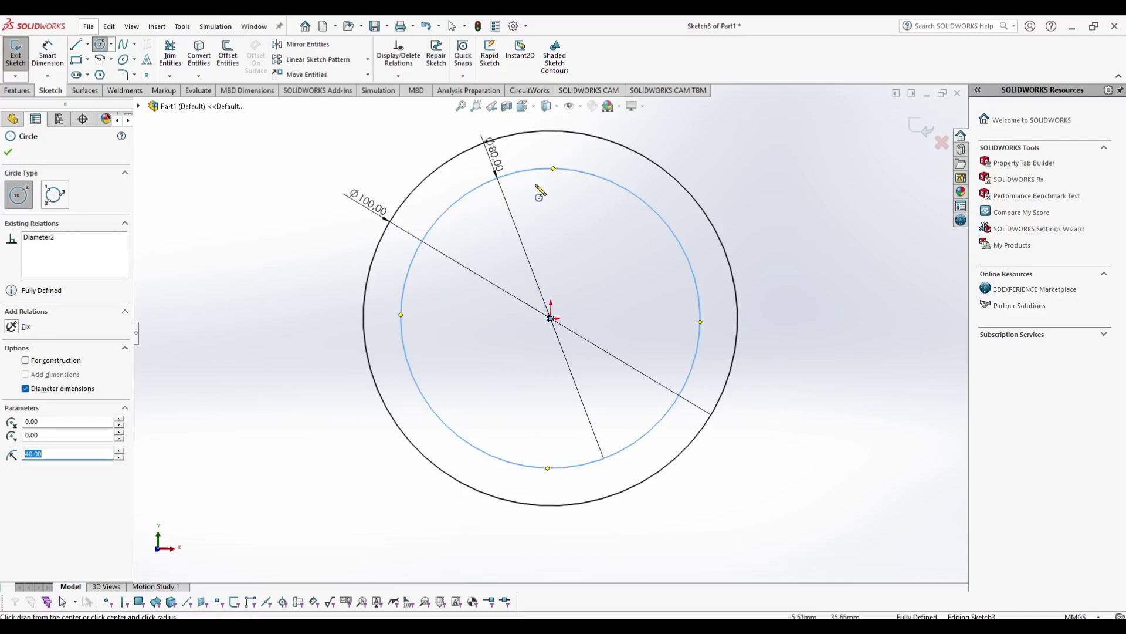
pyautogui.press('Escape')
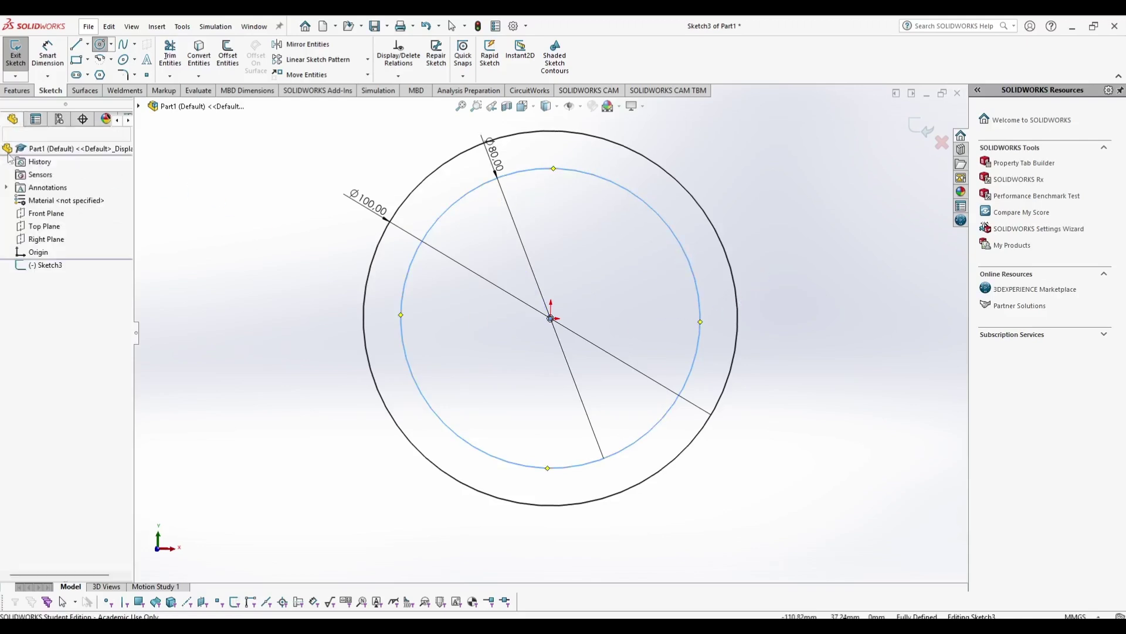
pyautogui.click(825, 315)
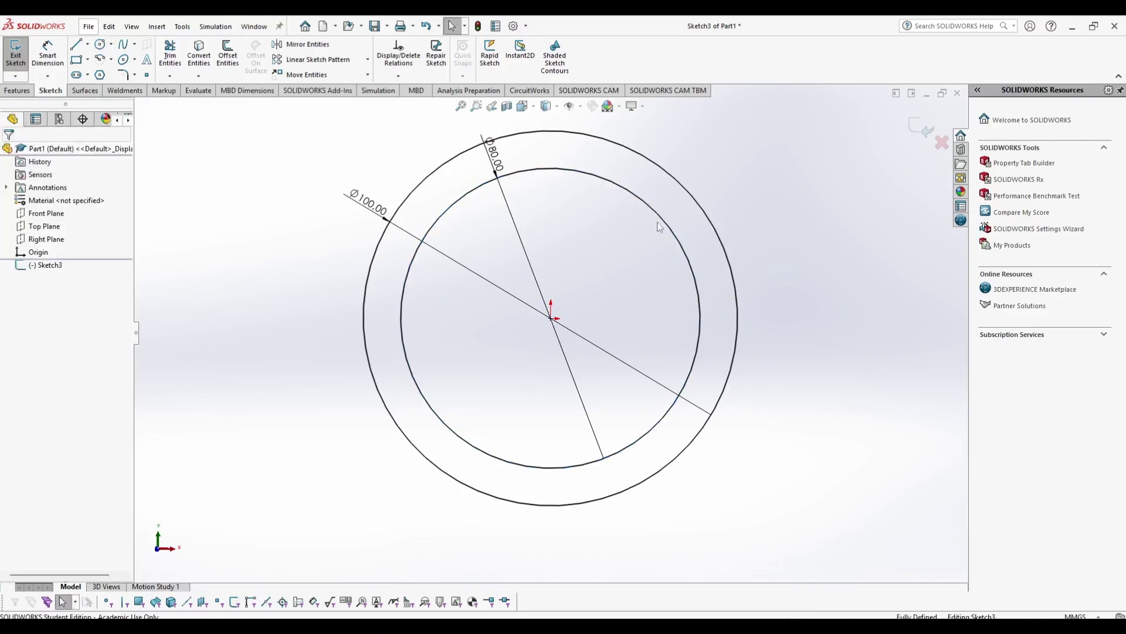
# Step: Set the inner circle's diameter to 70 mm, and change it again to 60 mm
pyautogui.click(498, 162)
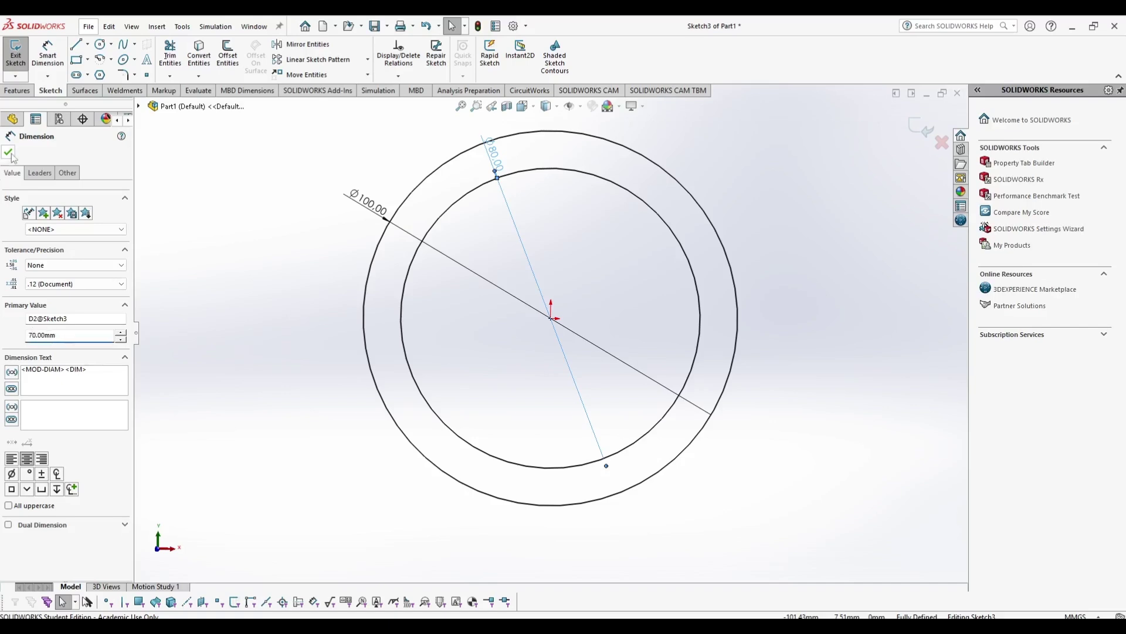
pyautogui.press('Return')
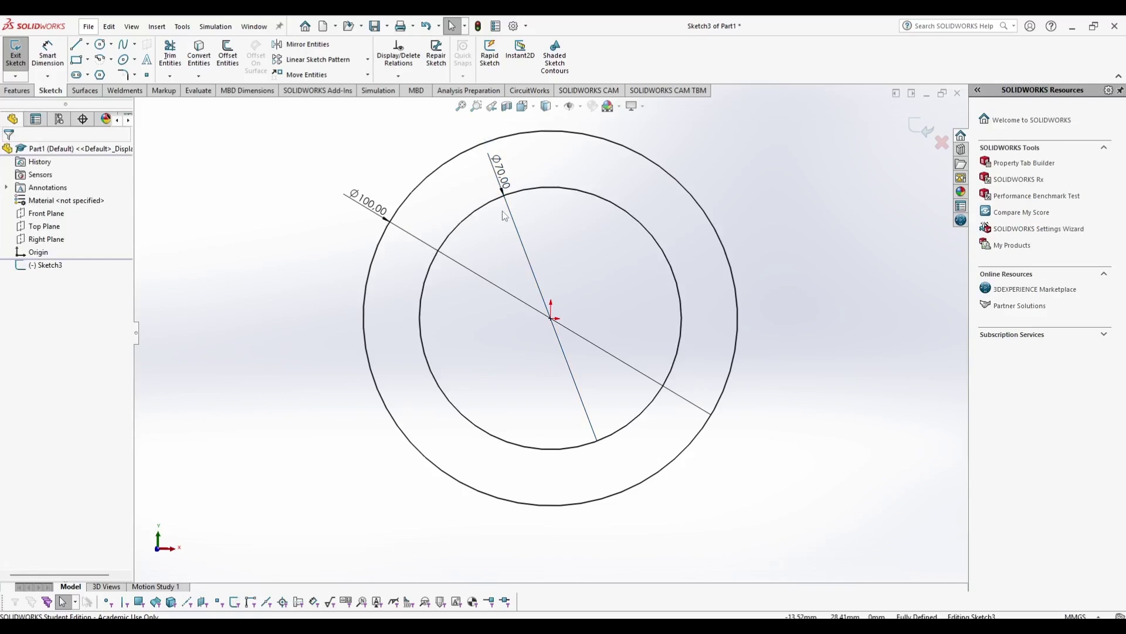
pyautogui.doubleClick(503, 175)
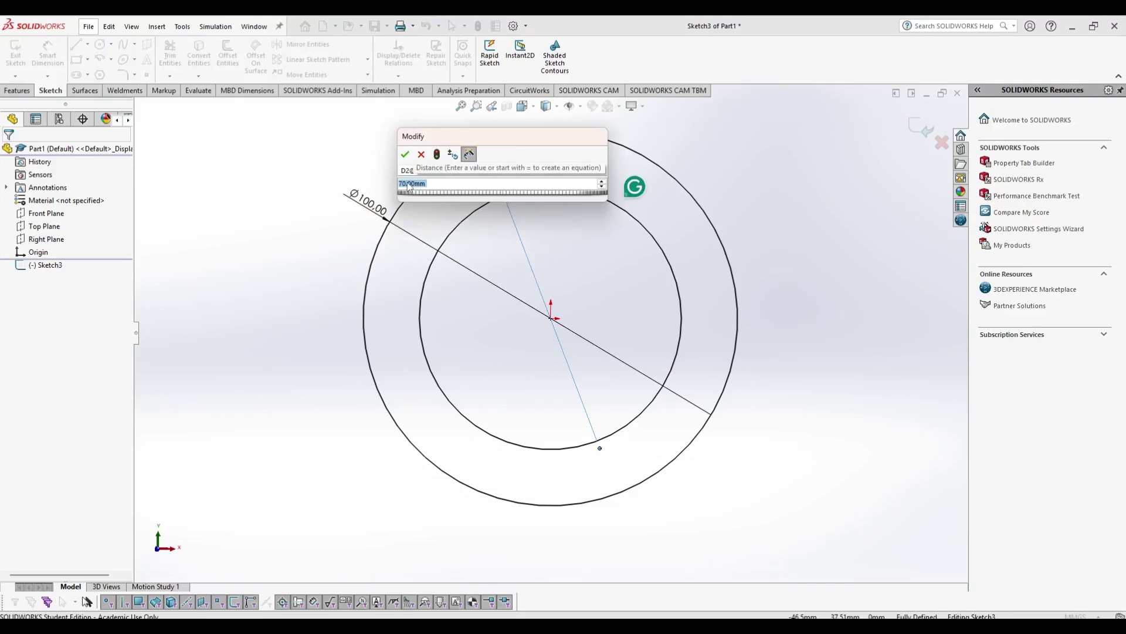
pyautogui.write('80')
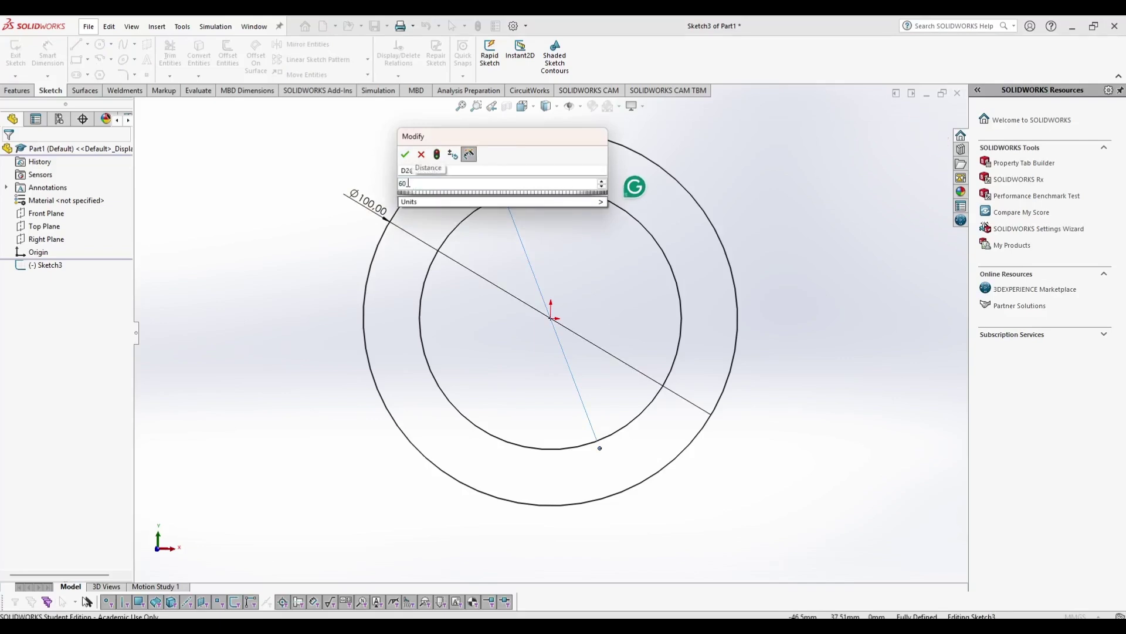
pyautogui.press('Return')
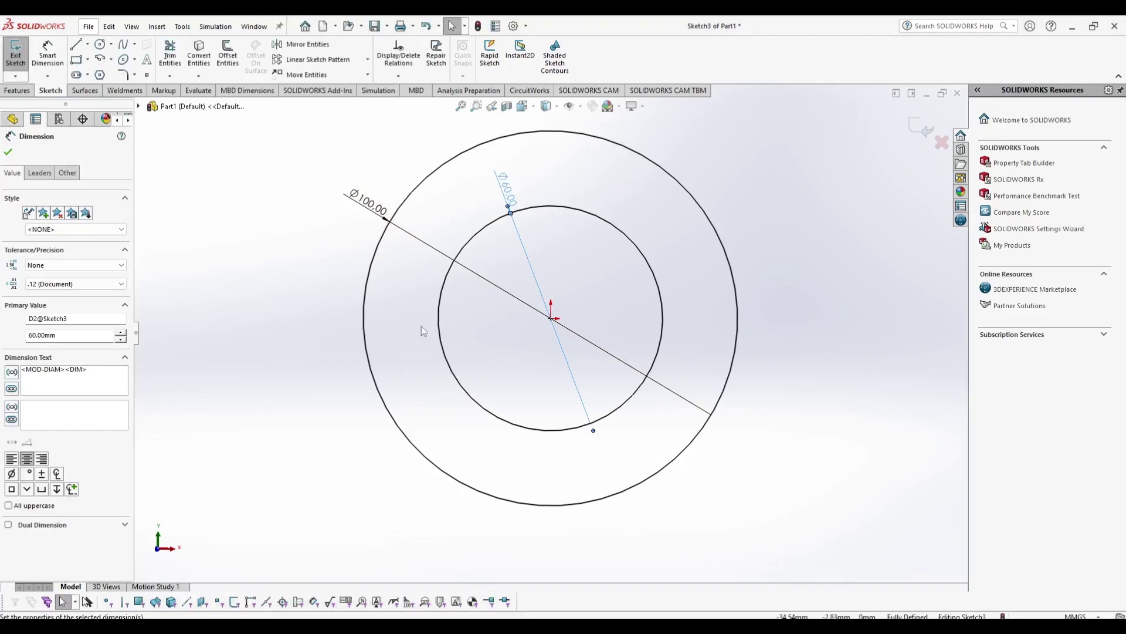
pyautogui.click(9, 152)
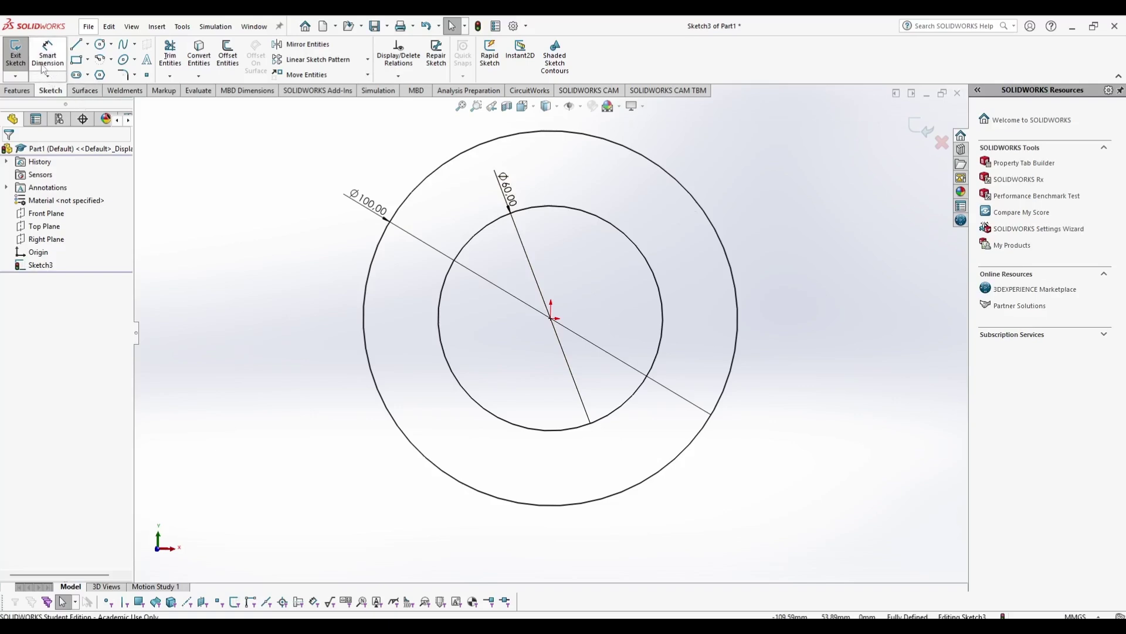
# Step: Close the sketch and start a blind boss extrusion of the ring profile, trying a 10 mm depth before setting 30 mm
pyautogui.click(18, 59)
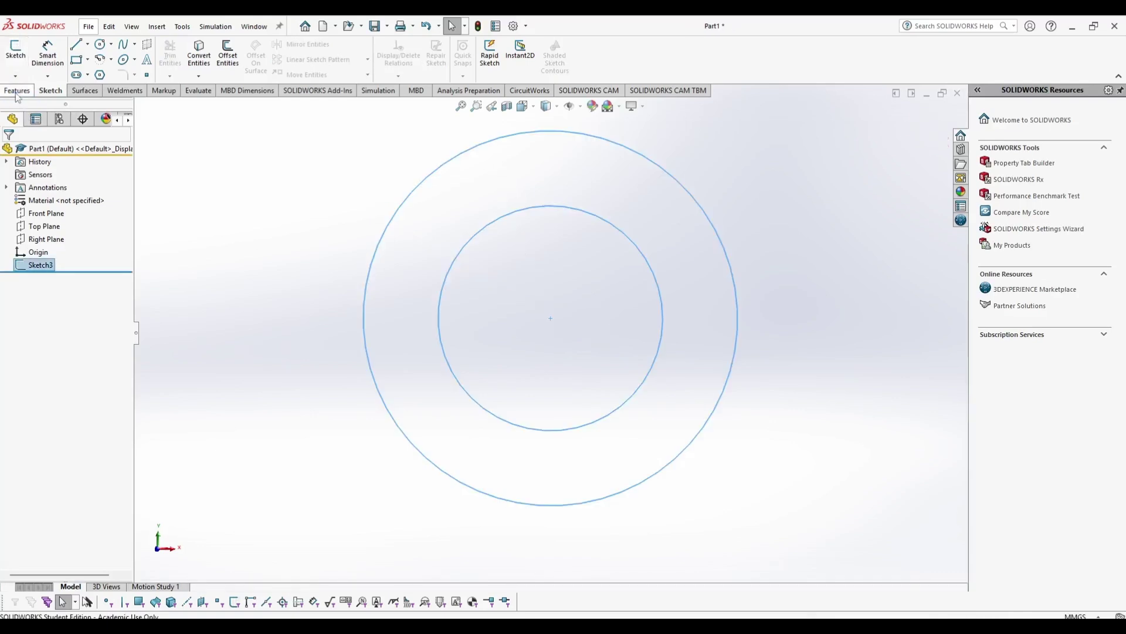
pyautogui.click(17, 93)
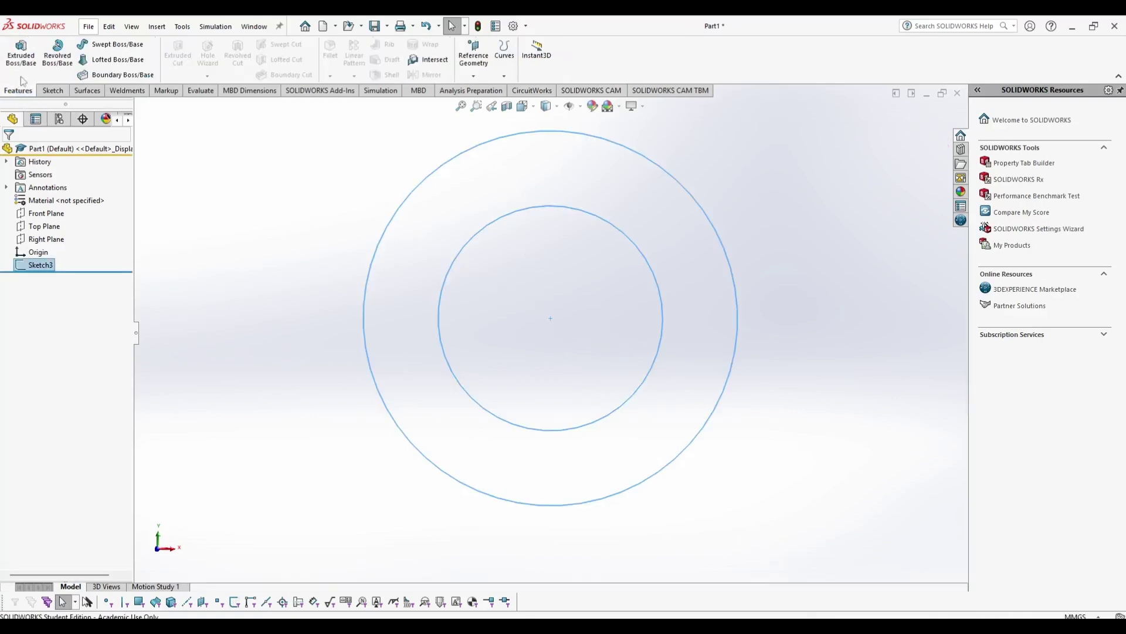
pyautogui.click(20, 47)
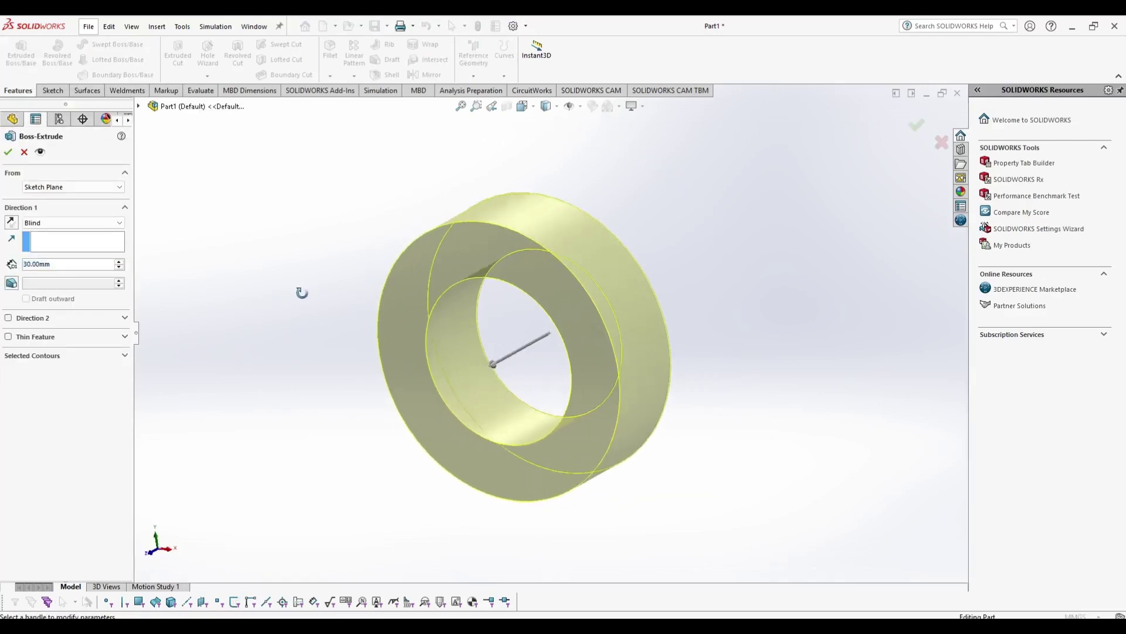
pyautogui.click(29, 264)
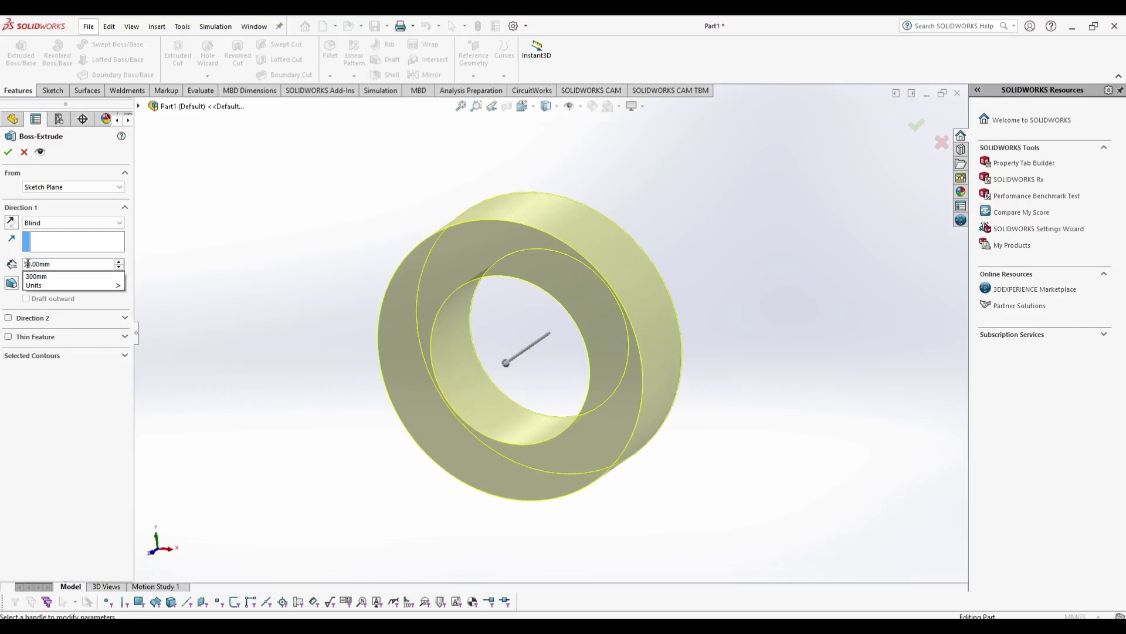
pyautogui.press('BackSpace')
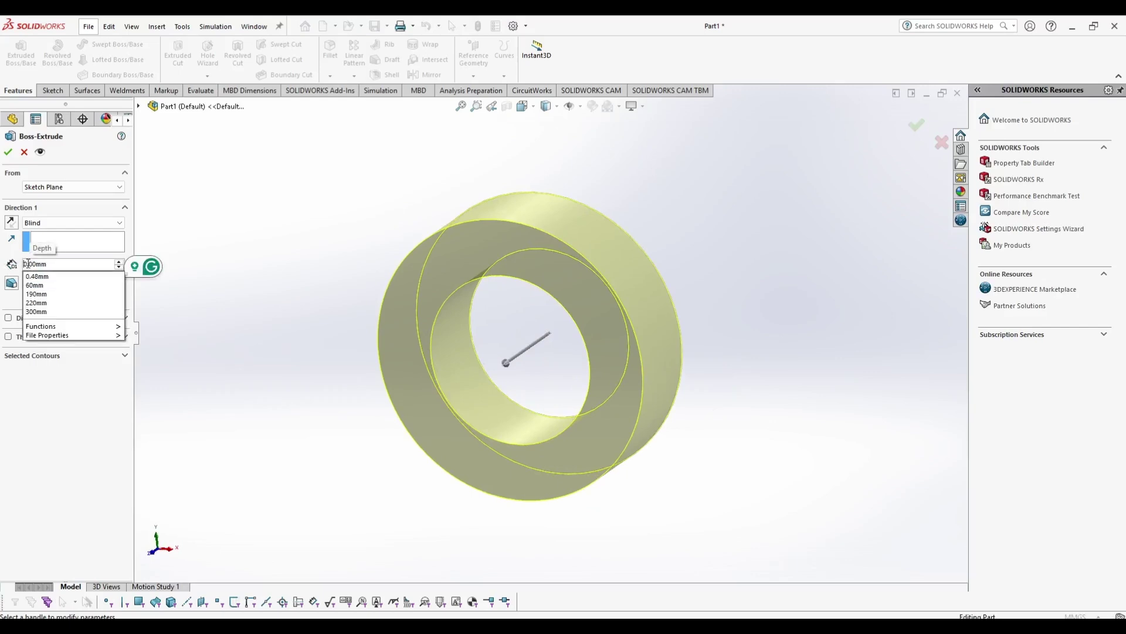
pyautogui.write('1')
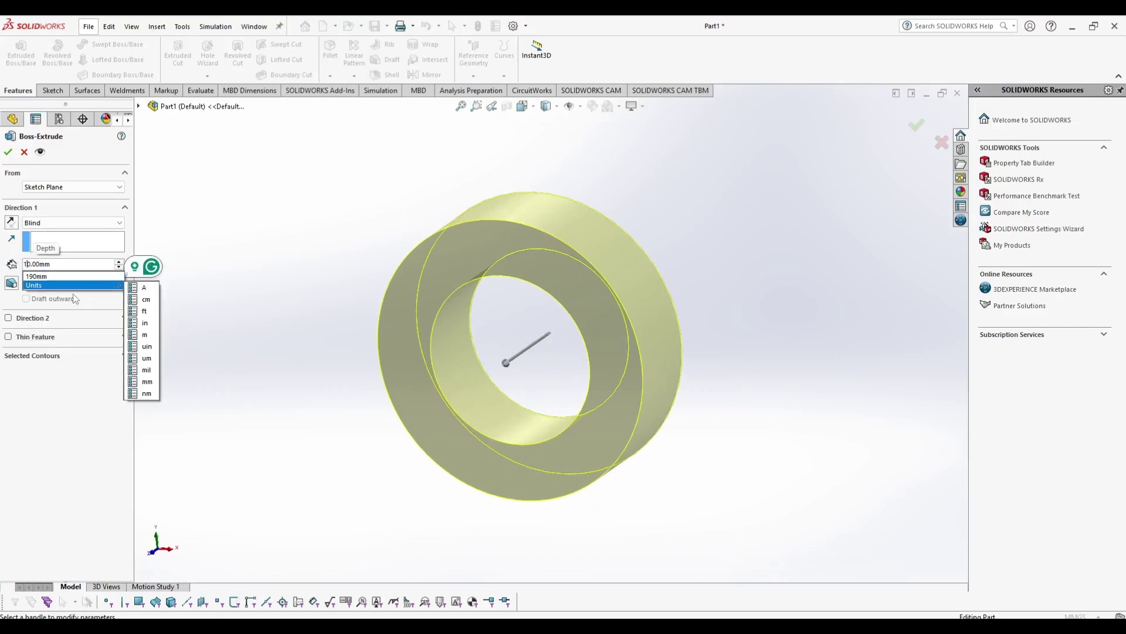
pyautogui.click(27, 264)
pyautogui.press('BackSpace')
pyautogui.write('3')
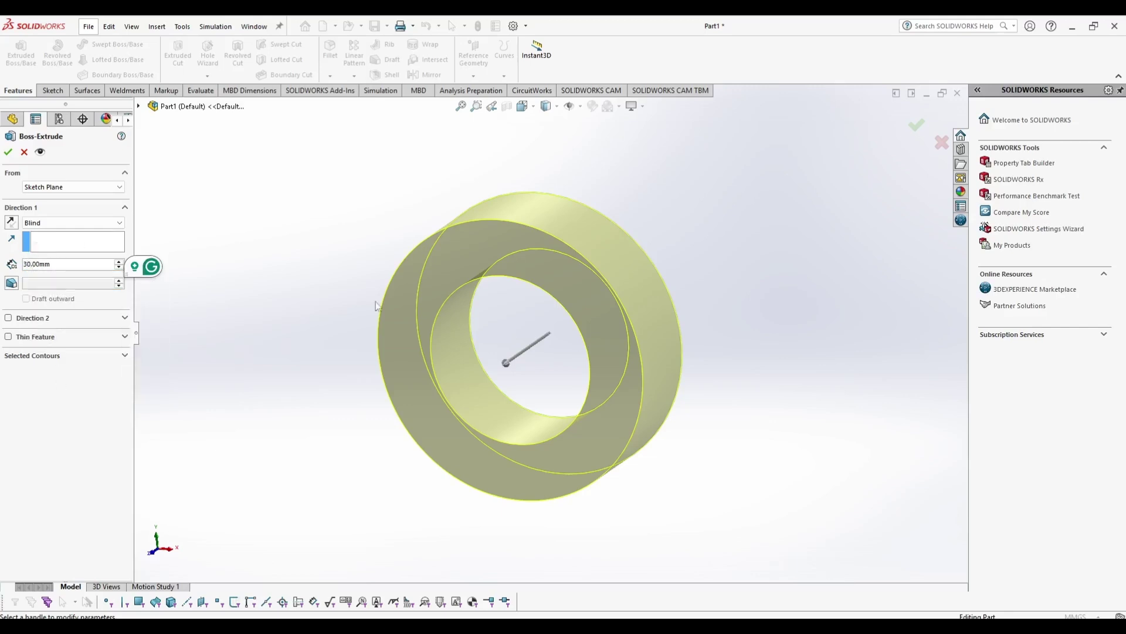
# Step: Pull the extrusion's direction arrow outward to a depth of 35 mm
pyautogui.moveTo(305, 300); pyautogui.dragTo(284, 304, button='middle')
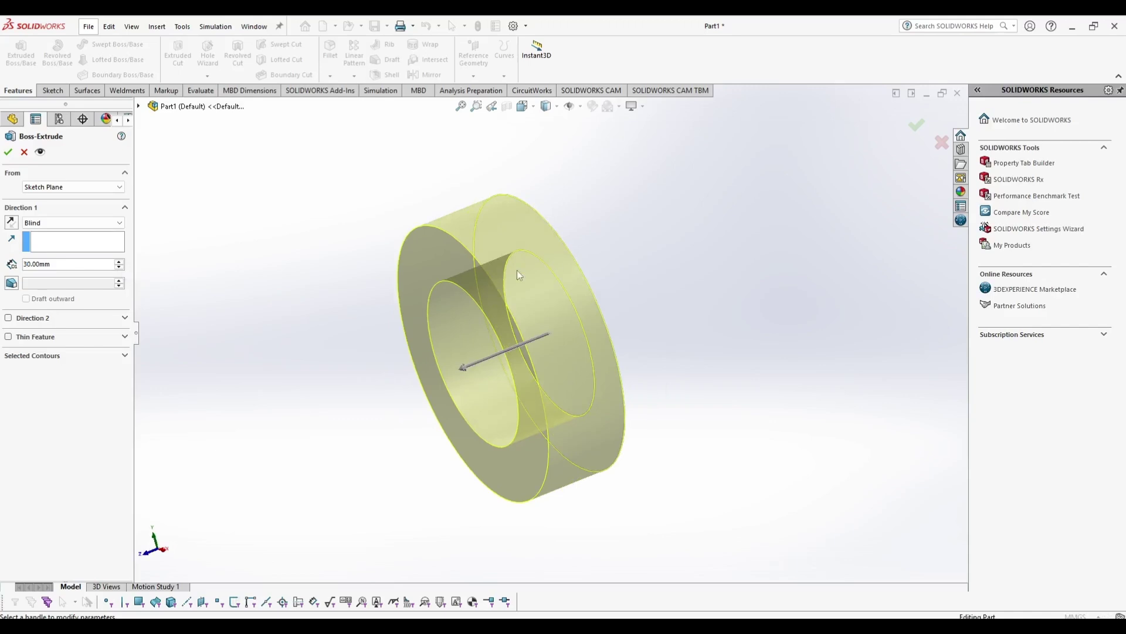
pyautogui.moveTo(454, 420); pyautogui.dragTo(488, 356, button='middle')
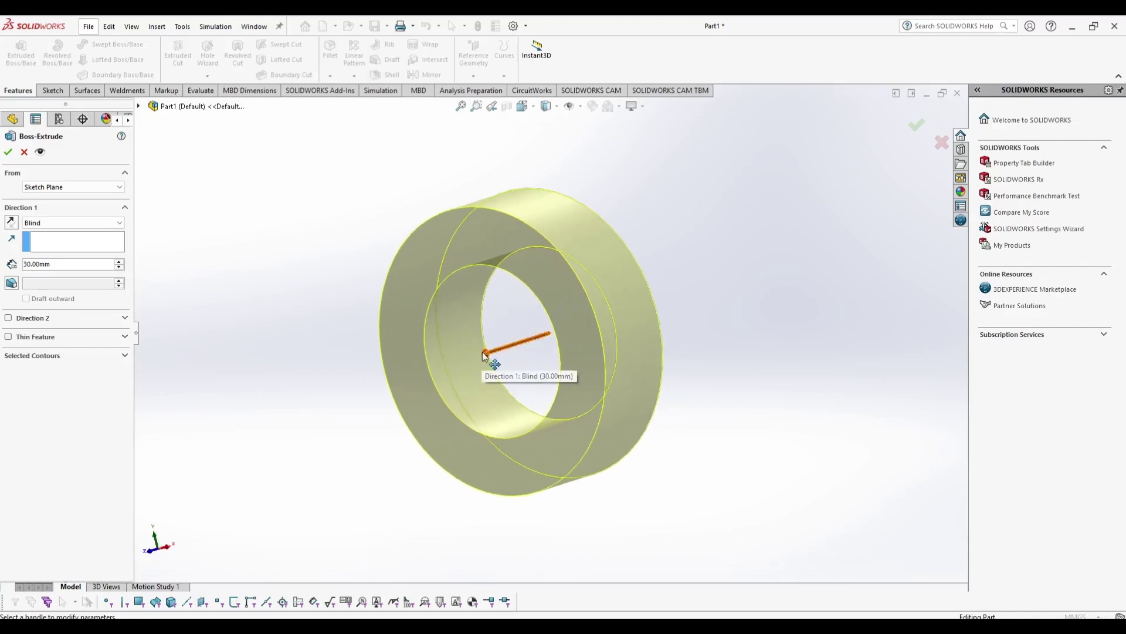
pyautogui.moveTo(724, 327); pyautogui.dragTo(697, 334, button='middle')
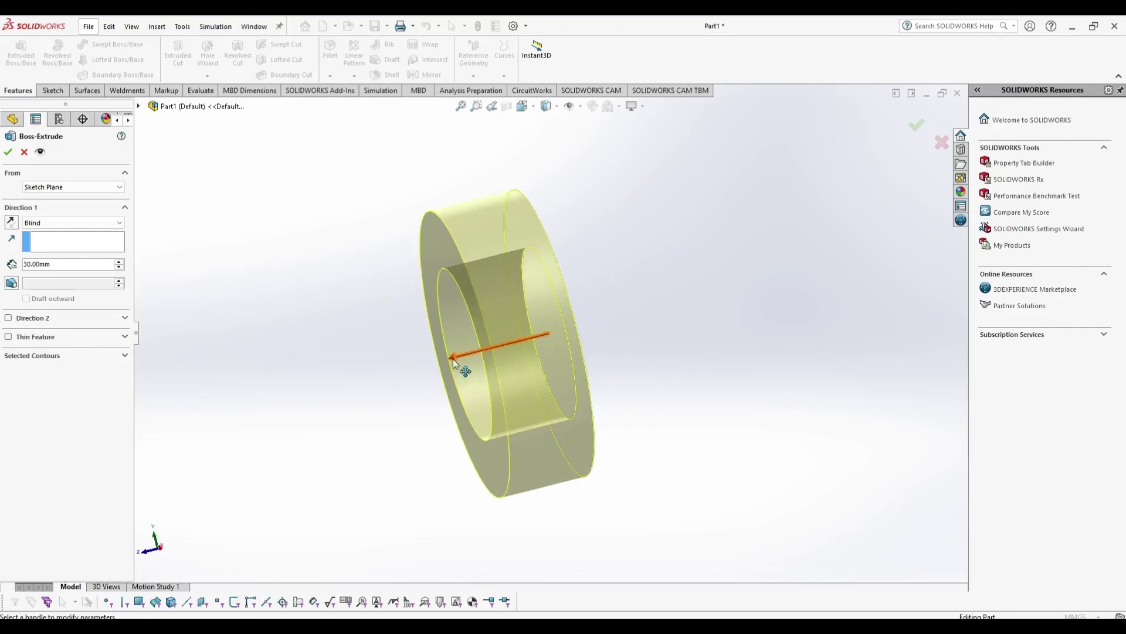
pyautogui.moveTo(453, 360)
pyautogui.mouseDown()
pyautogui.moveTo(676, 320)
pyautogui.moveTo(492, 326)
pyautogui.moveTo(455, 364)
pyautogui.mouseUp()
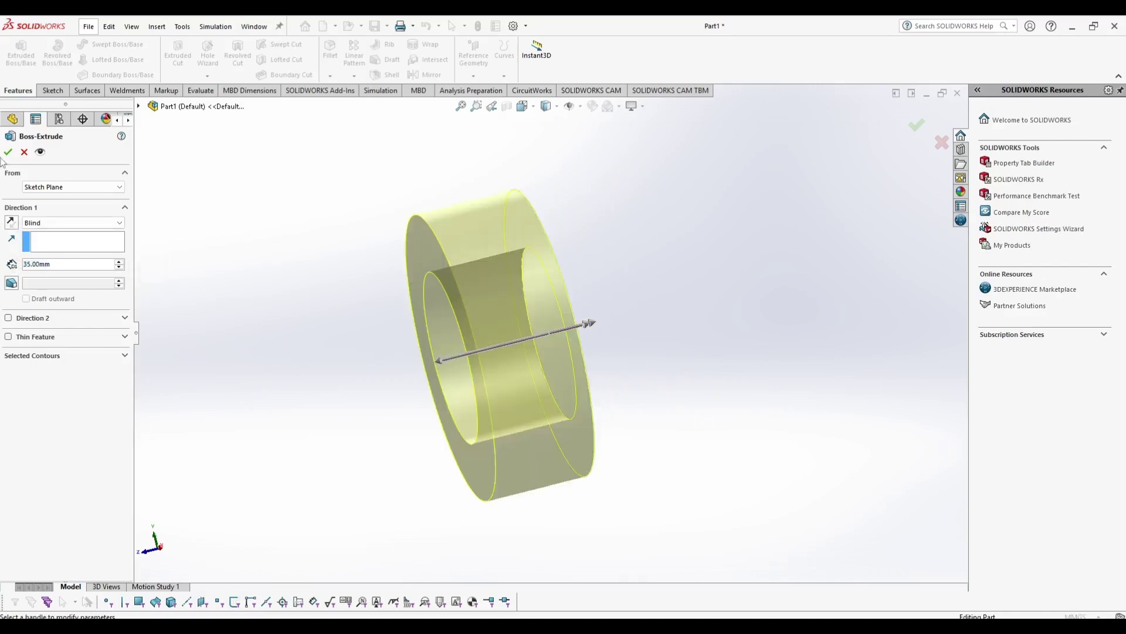
# Step: Set the extrusion depth to 30 mm and finish the ring's extrusion
pyautogui.click(33, 268)
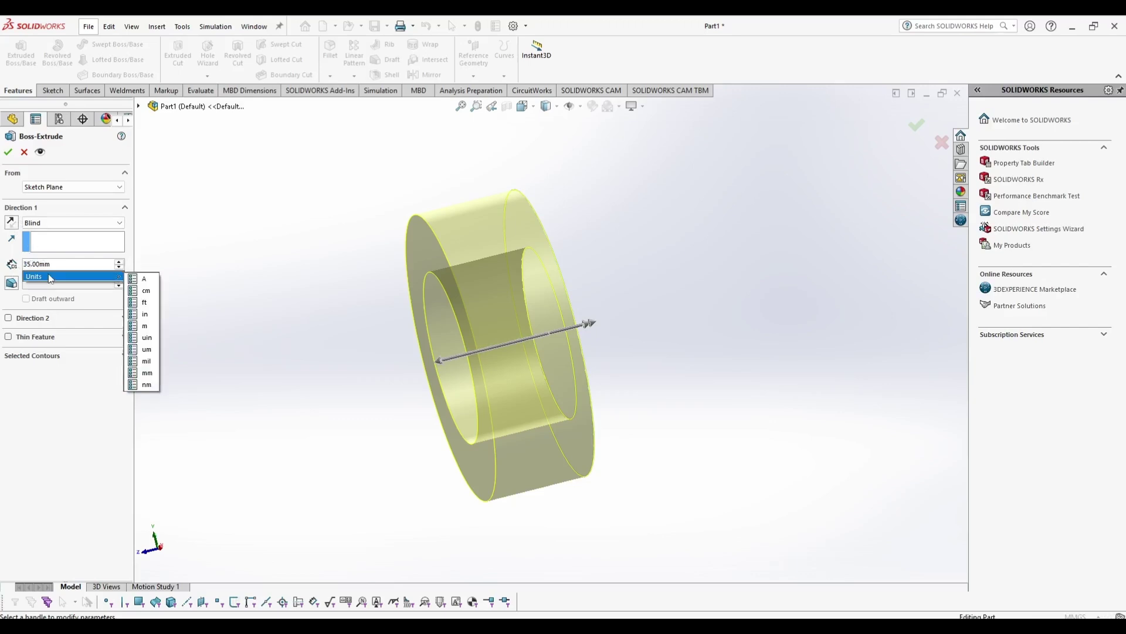
pyautogui.press('BackSpace')
pyautogui.press('BackSpace')
pyautogui.write('0.')
pyautogui.press('Return')
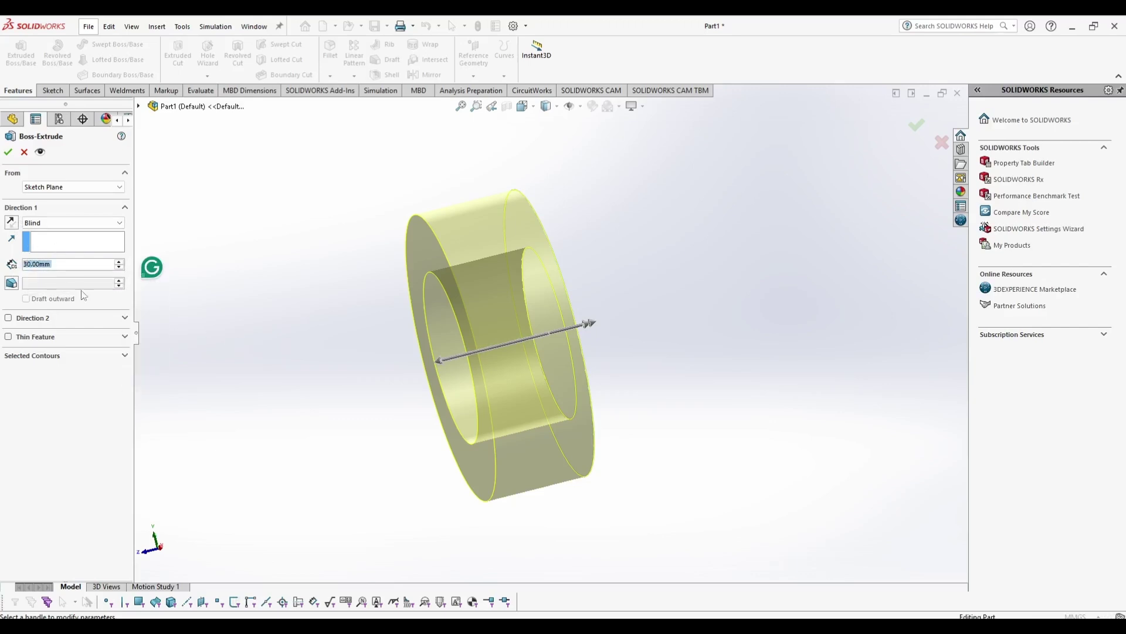
pyautogui.click(7, 150)
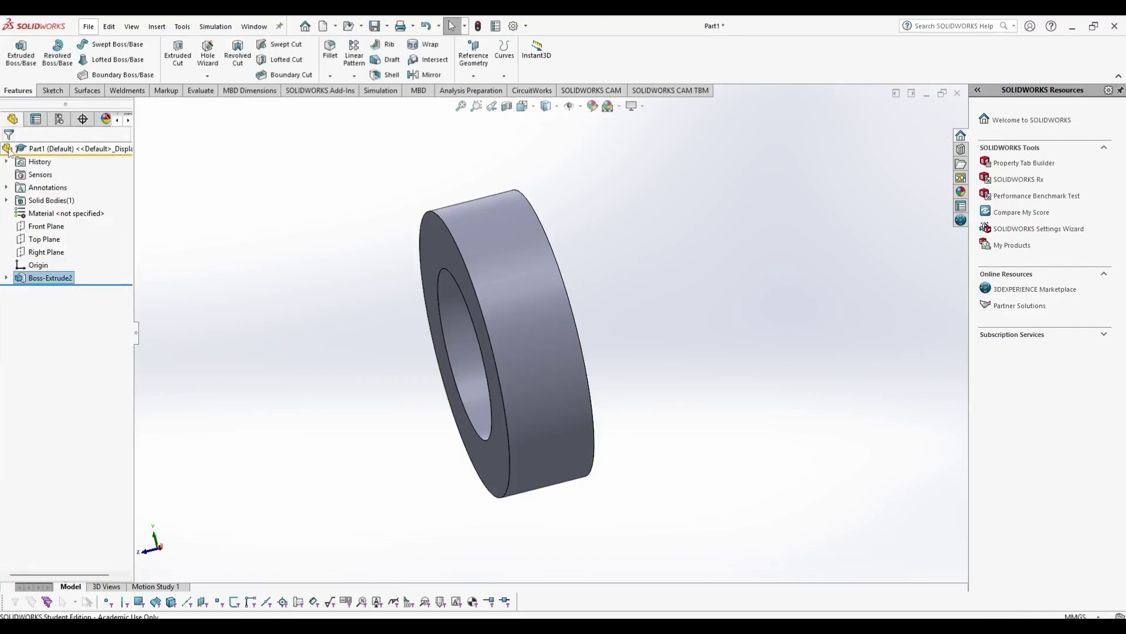
# Step: Start a Fillet with a 10 mm symmetric radius and select the ring's two outer circular edges
pyautogui.moveTo(351, 350); pyautogui.dragTo(396, 397, button='middle')
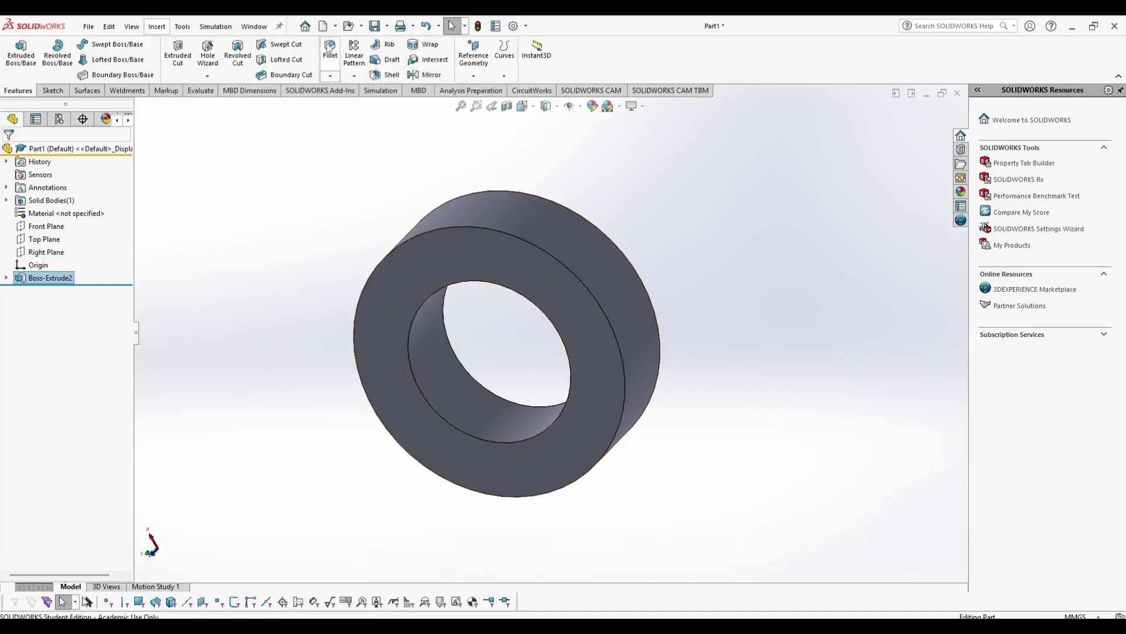
pyautogui.click(330, 76)
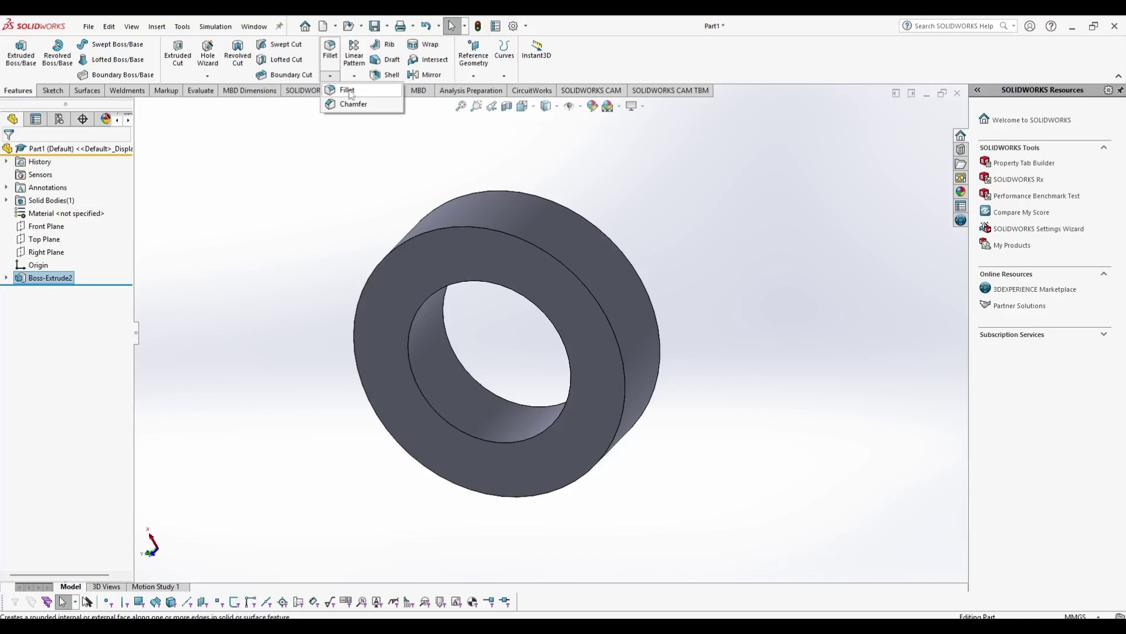
pyautogui.click(351, 93)
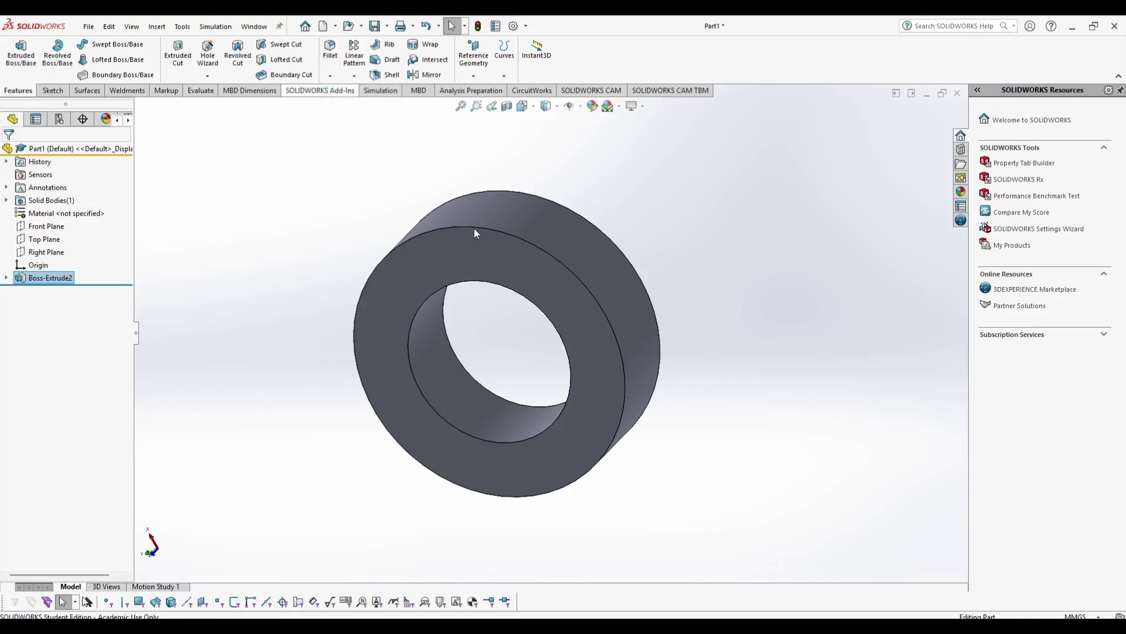
pyautogui.click(330, 51)
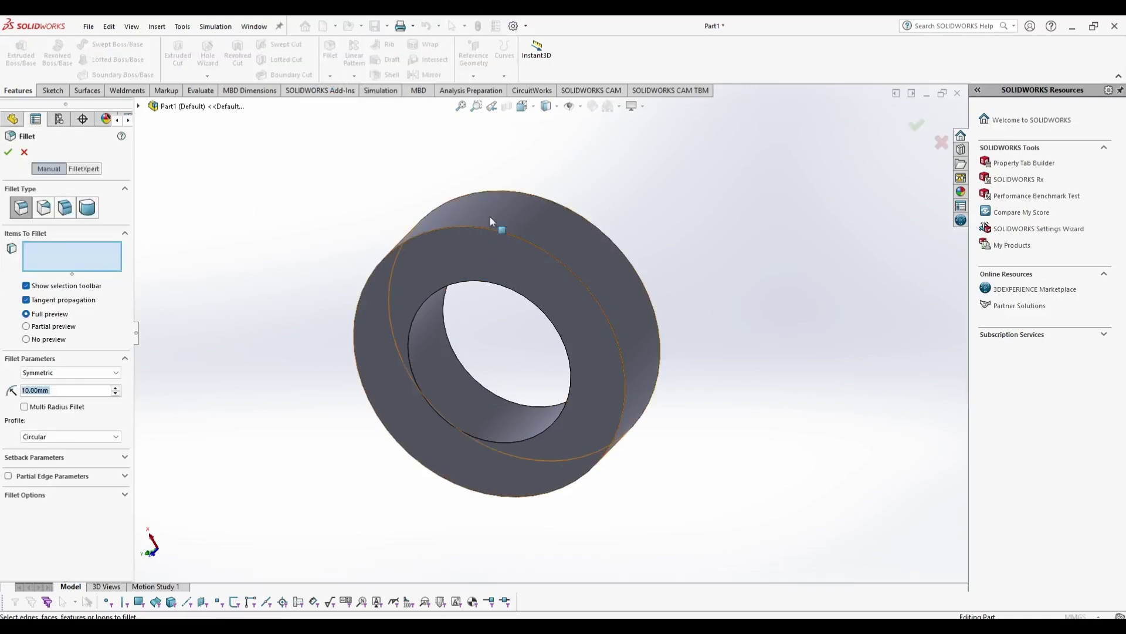
pyautogui.moveTo(490, 221); pyautogui.dragTo(575, 256, button='middle')
pyautogui.click(435, 241)
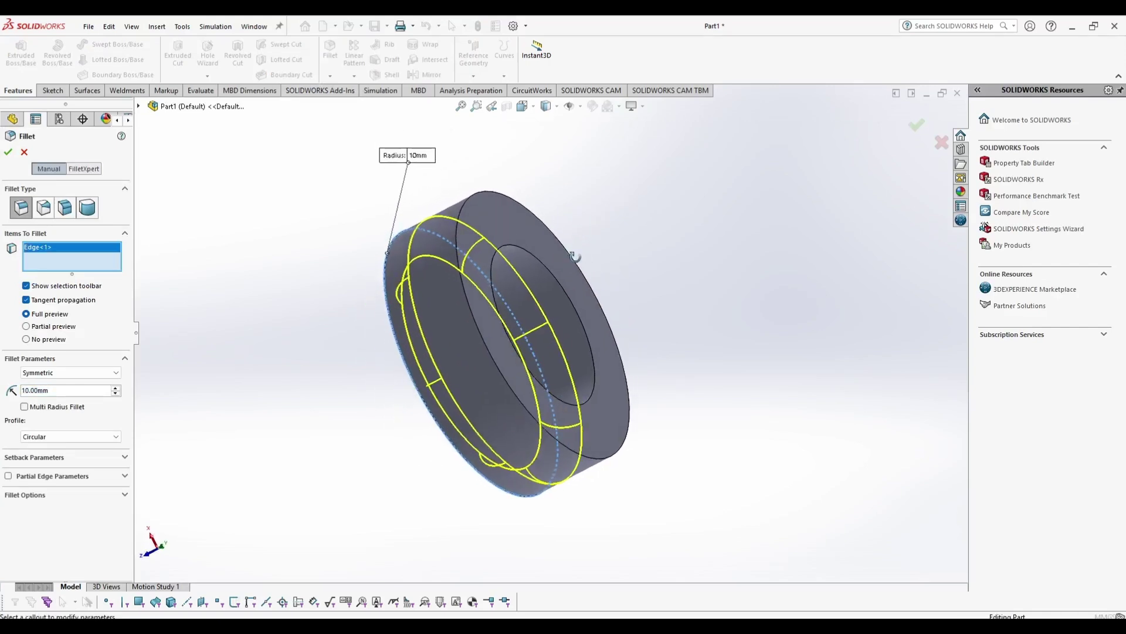
pyautogui.click(463, 209)
# Step: Switch the fillet to no preview, inspect the selected outer edges, and restore the full preview
pyautogui.moveTo(463, 210); pyautogui.dragTo(317, 294, button='middle')
pyautogui.scroll(-3, 481, 282)
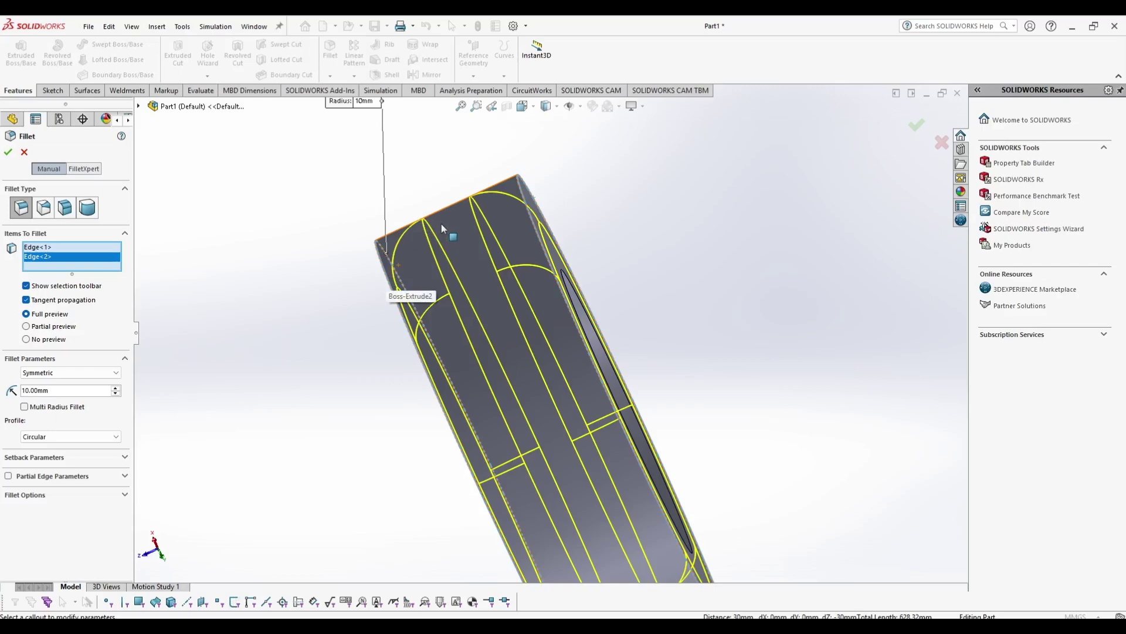
pyautogui.click(26, 339)
pyautogui.scroll(-2, 322, 334)
pyautogui.scroll(8, 347, 420)
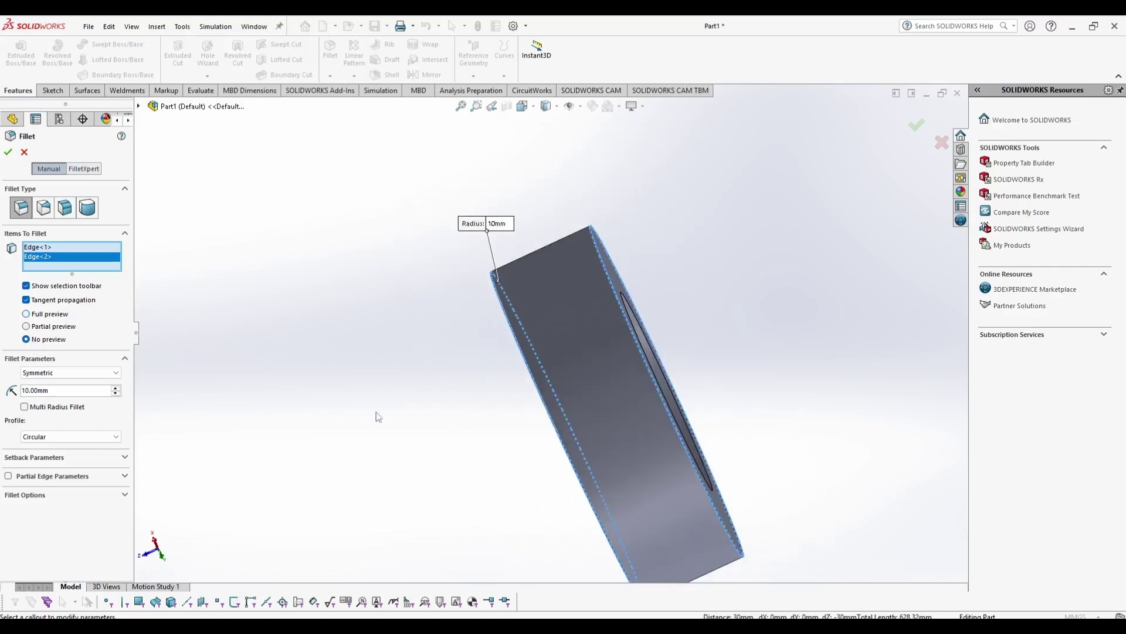
pyautogui.moveTo(459, 412); pyautogui.dragTo(518, 389, button='middle')
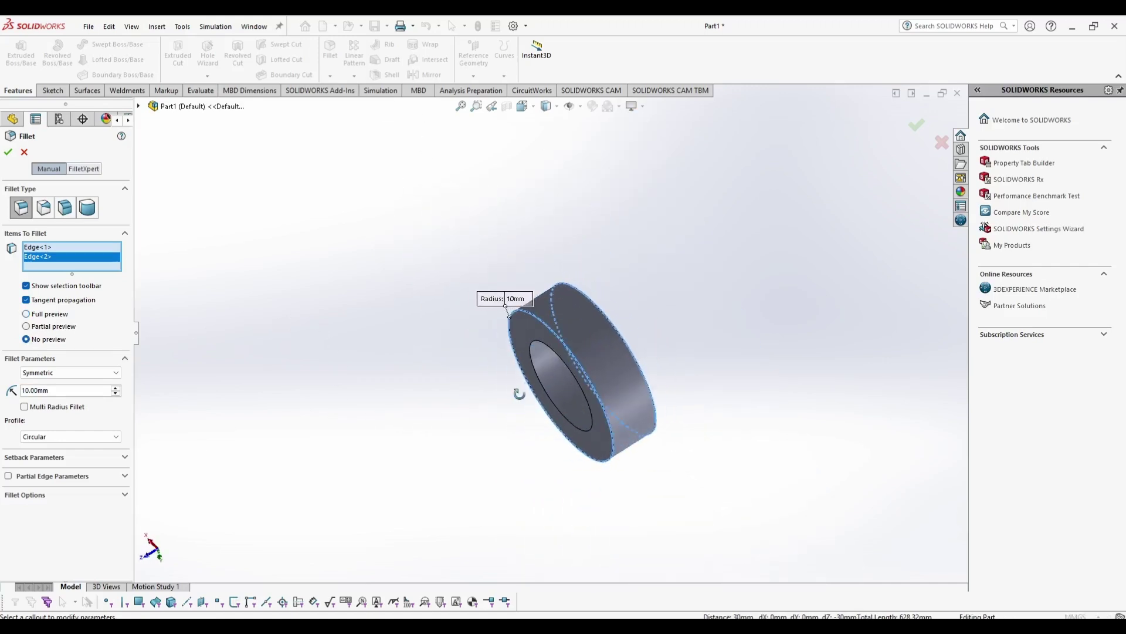
pyautogui.click(26, 314)
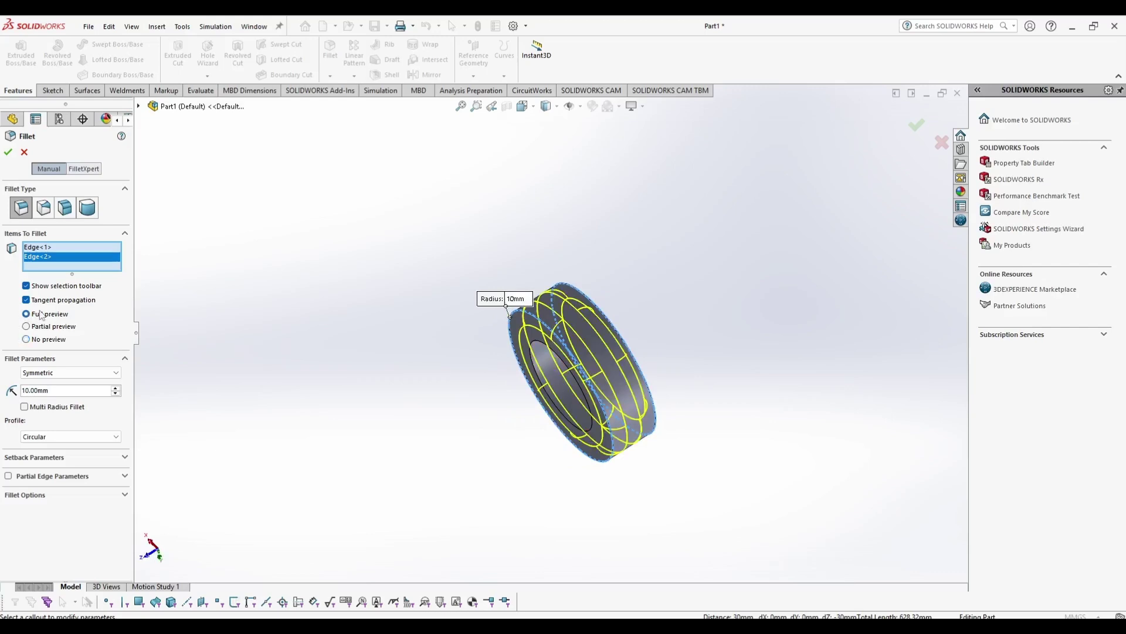
# Step: Add both inner circular edges of the ring to the 10 mm fillet and finish it
pyautogui.moveTo(510, 340); pyautogui.dragTo(540, 273, button='middle')
pyautogui.moveTo(436, 326); pyautogui.dragTo(406, 336, button='middle')
pyautogui.scroll(4, 528, 253)
pyautogui.scroll(-6, 527, 307)
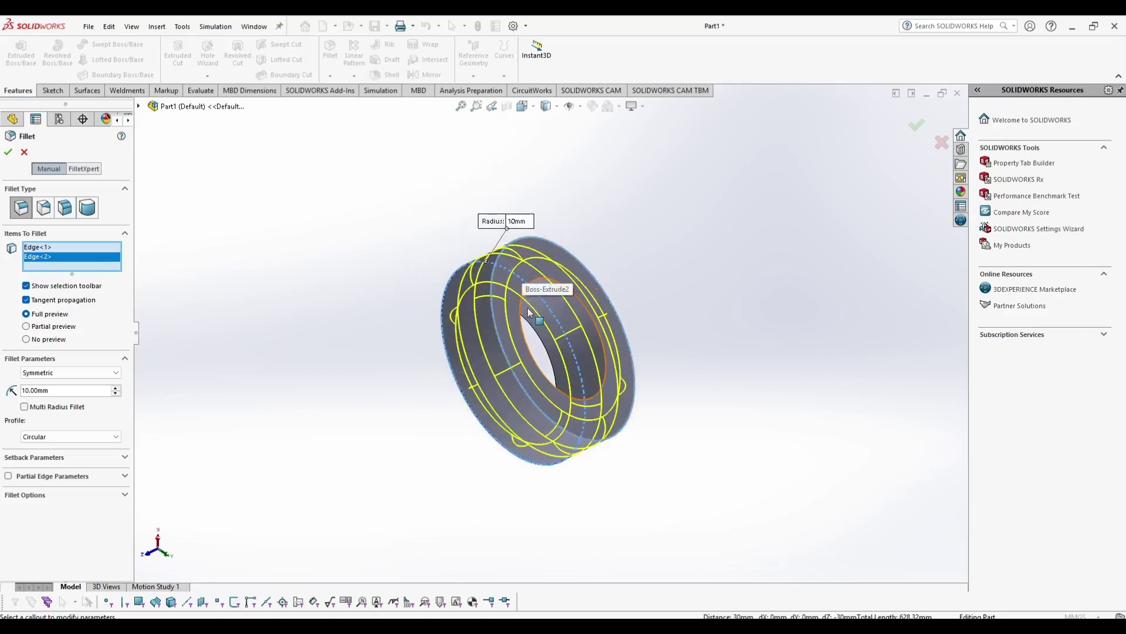
pyautogui.click(636, 333)
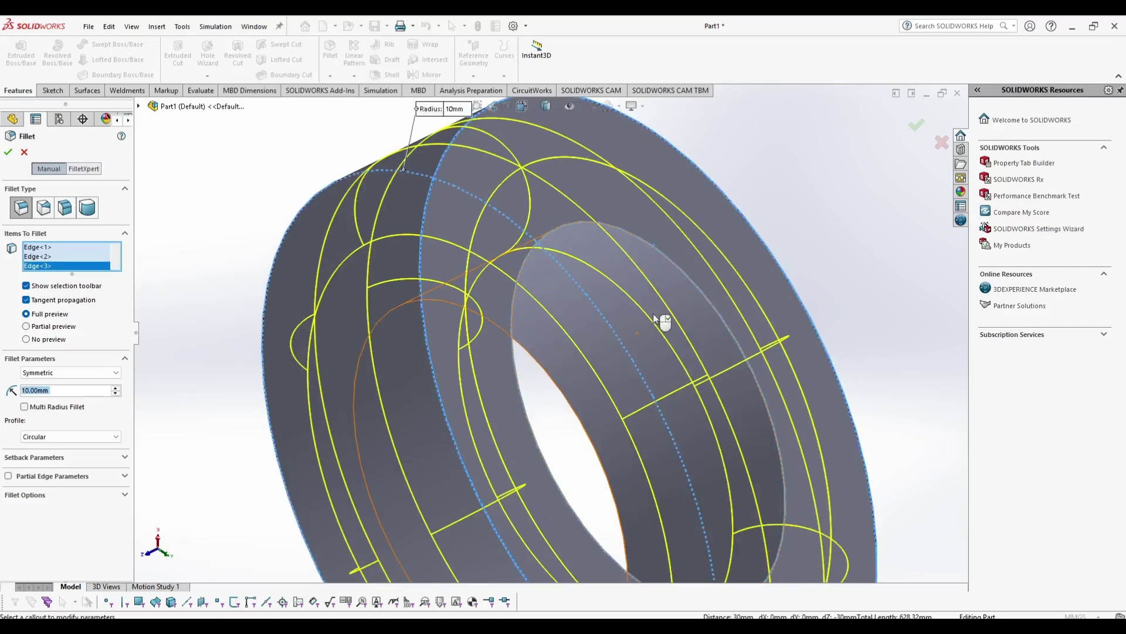
pyautogui.moveTo(653, 313); pyautogui.dragTo(642, 232, button='middle')
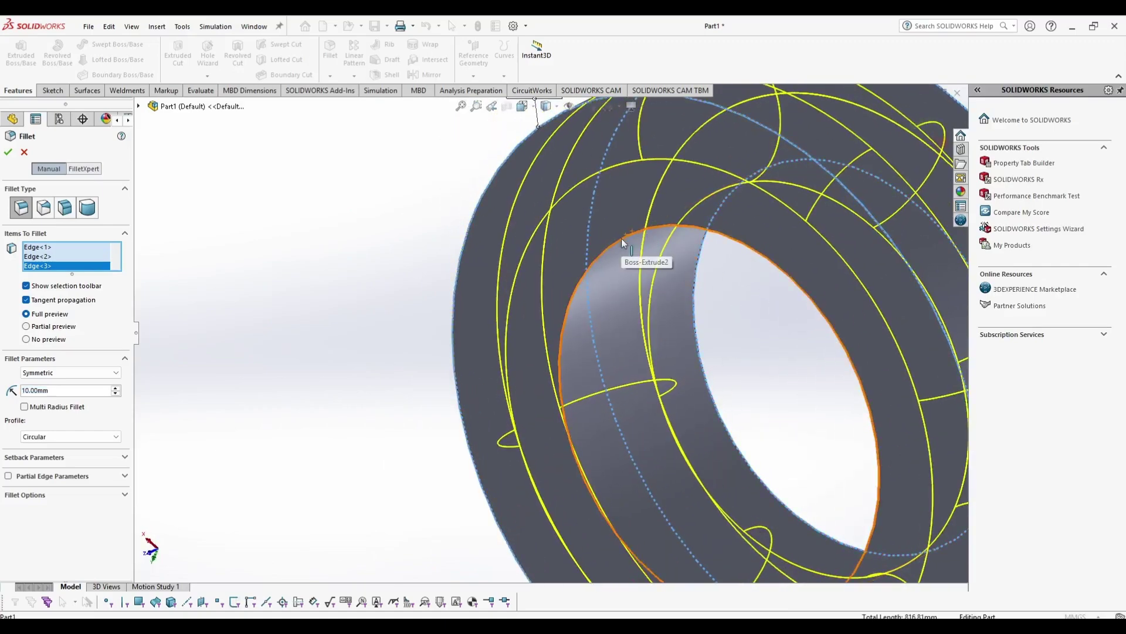
pyautogui.click(622, 239)
pyautogui.scroll(-5, 606, 330)
pyautogui.scroll(7, 608, 350)
pyautogui.scroll(5, 609, 350)
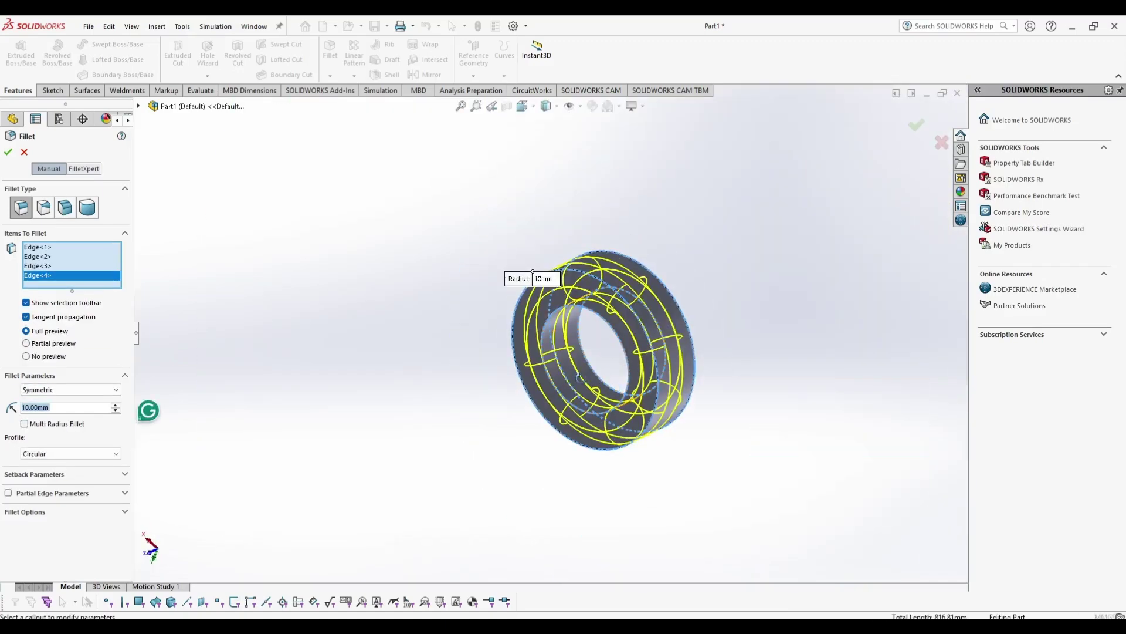
pyautogui.moveTo(609, 350); pyautogui.dragTo(577, 328, button='middle')
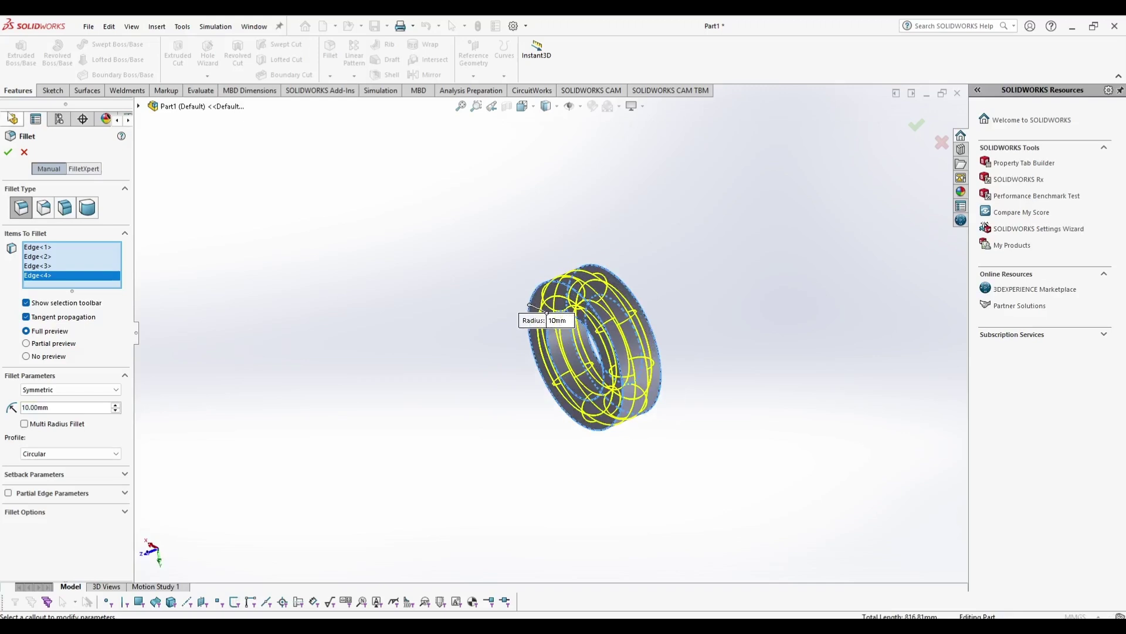
pyautogui.click(10, 153)
# Step: Inspect the filleted ring from several sides and change its display style to Shaded without edges
pyautogui.scroll(-5, 572, 379)
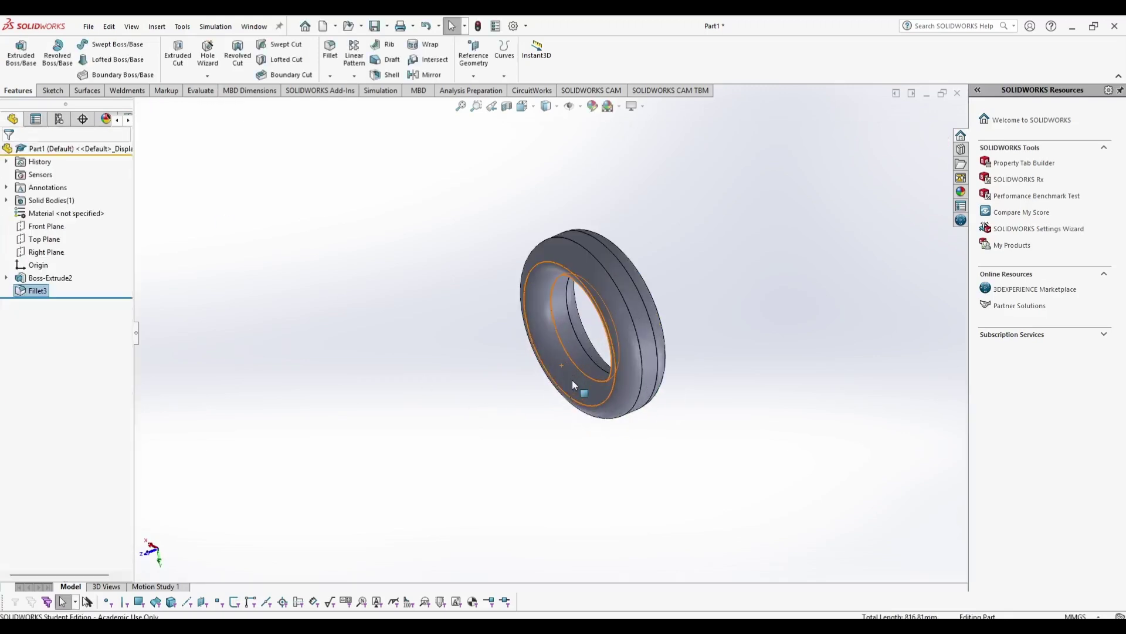
pyautogui.moveTo(480, 364); pyautogui.dragTo(575, 301, button='middle')
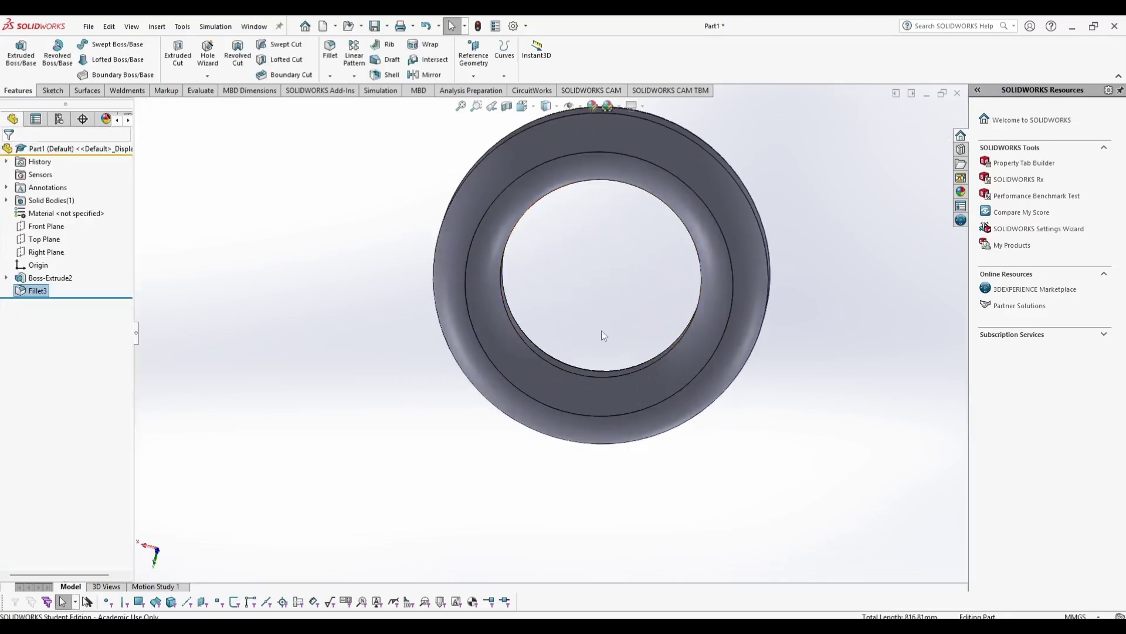
pyautogui.scroll(3, 607, 333)
pyautogui.scroll(-2, 584, 150)
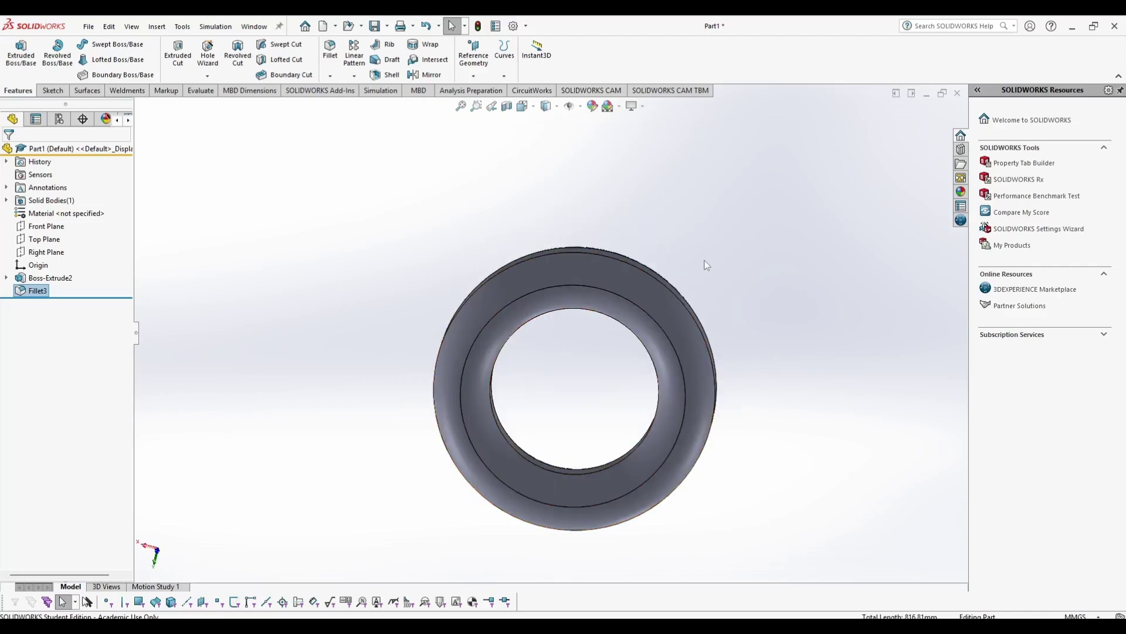
pyautogui.moveTo(706, 265); pyautogui.dragTo(673, 254, button='middle')
pyautogui.moveTo(657, 297); pyautogui.dragTo(759, 218, button='middle')
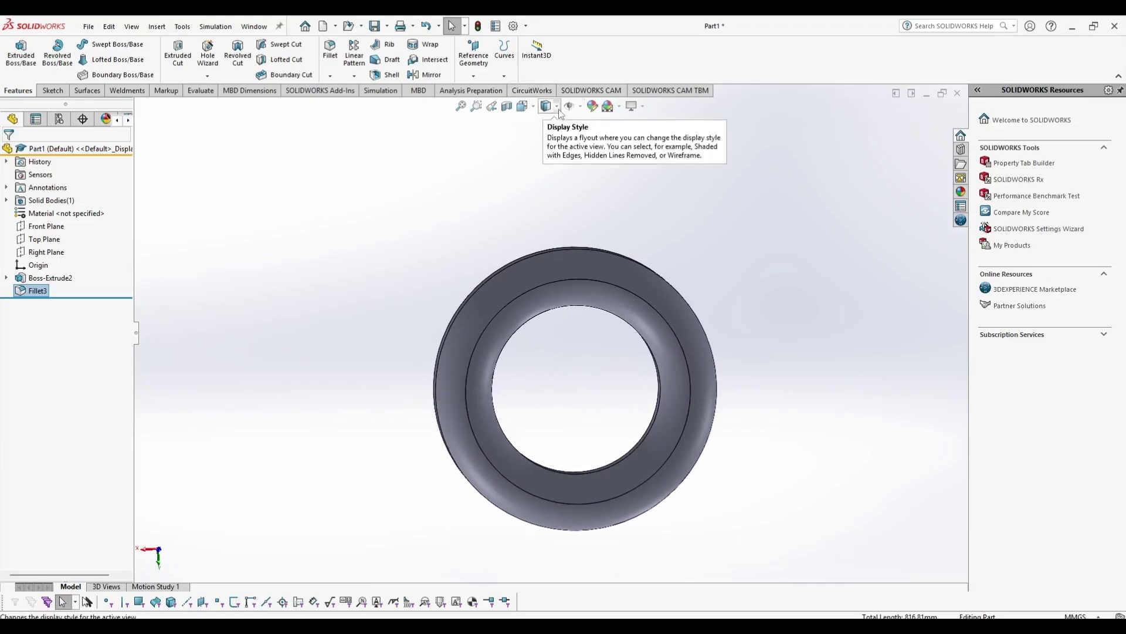
pyautogui.click(547, 108)
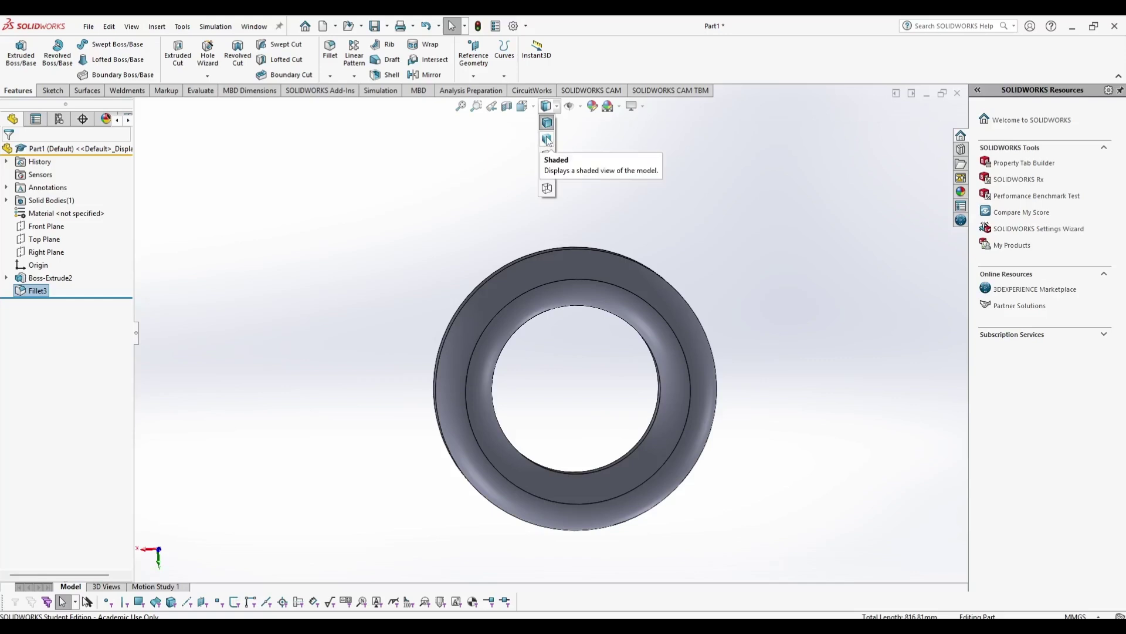
pyautogui.click(548, 141)
pyautogui.moveTo(698, 251); pyautogui.dragTo(563, 301, button='middle')
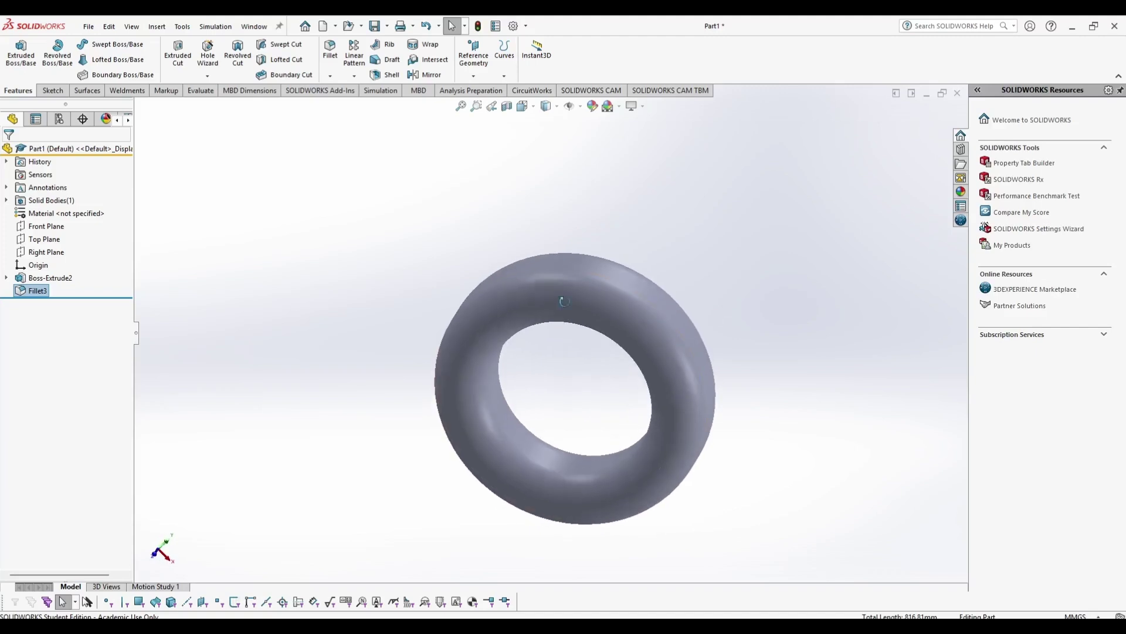
# Step: Switch the ring's display style to Hidden Lines Visible and to Wireframe, and view the wireframe from another angle
pyautogui.click(547, 106)
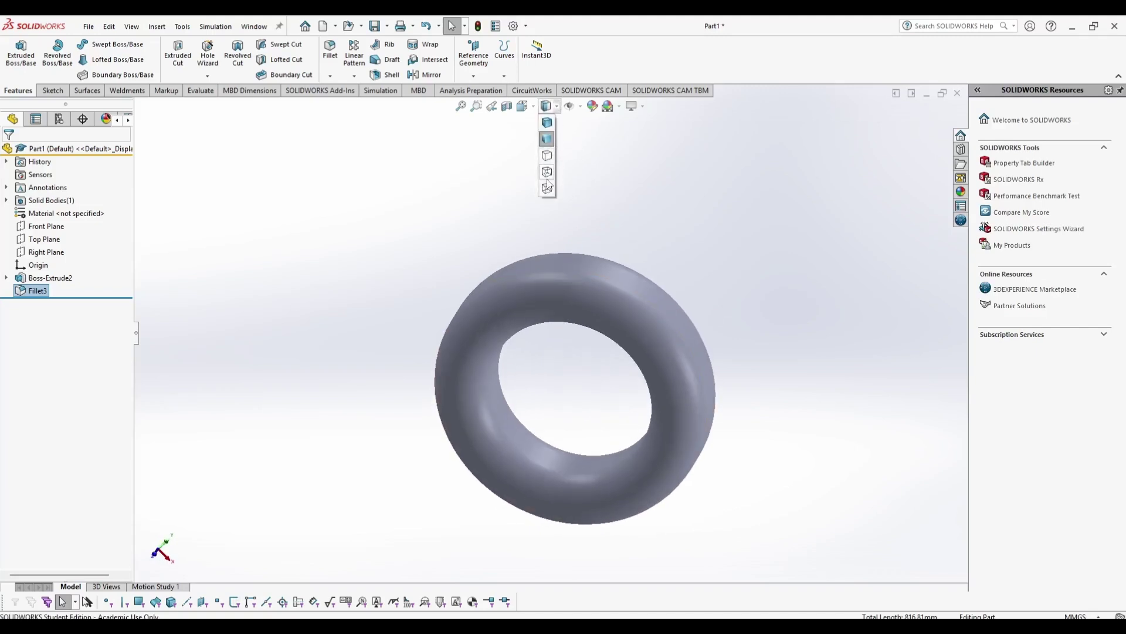
pyautogui.click(549, 179)
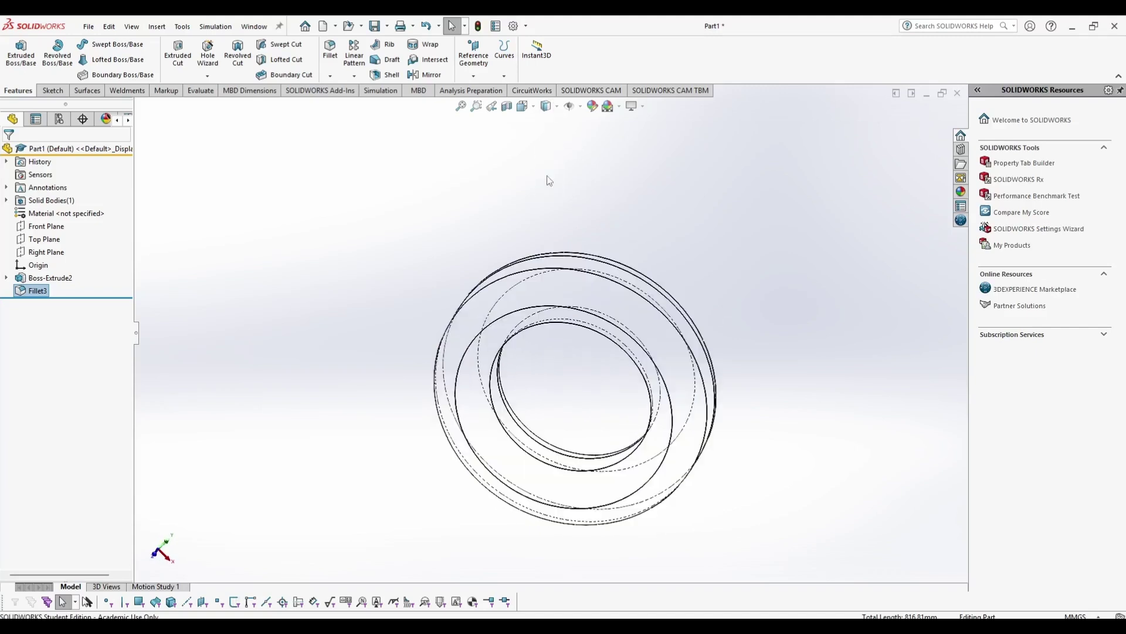
pyautogui.click(582, 108)
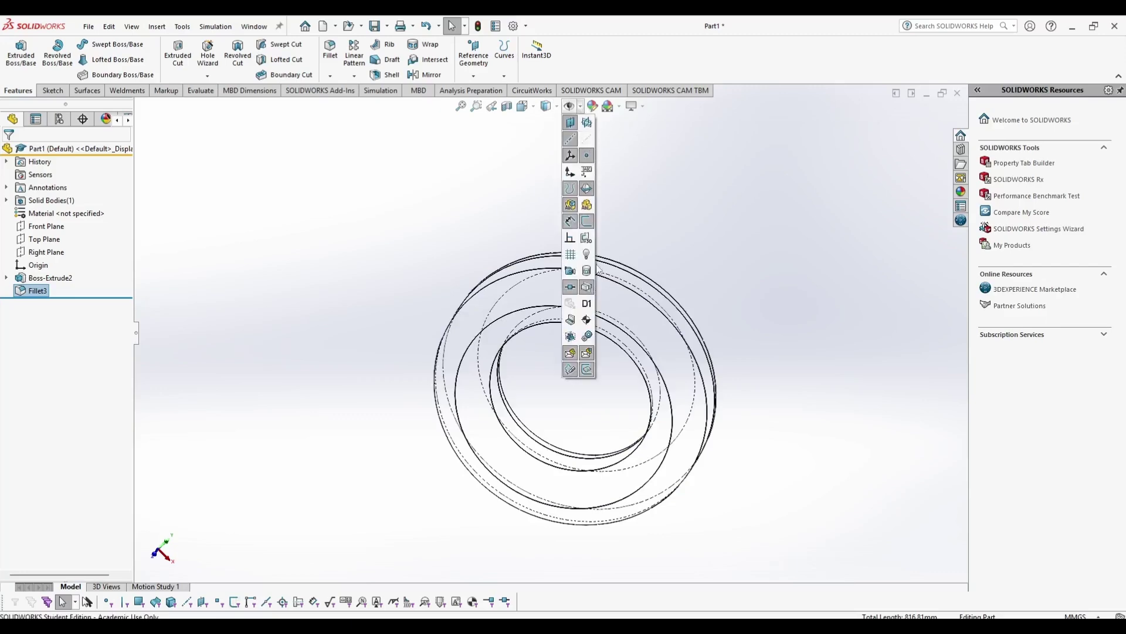
pyautogui.click(547, 106)
pyautogui.click(549, 194)
pyautogui.moveTo(549, 194); pyautogui.dragTo(581, 138, button='middle')
# Step: Set the ring's display style to Shaded With Edges and view it from another side
pyautogui.click(547, 106)
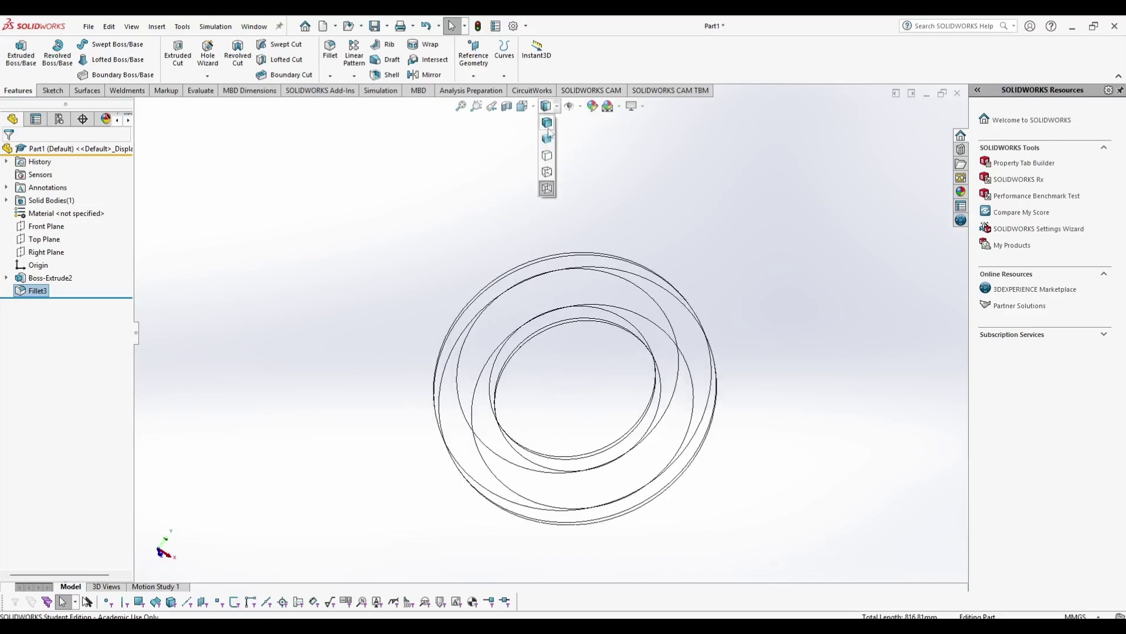
pyautogui.click(549, 131)
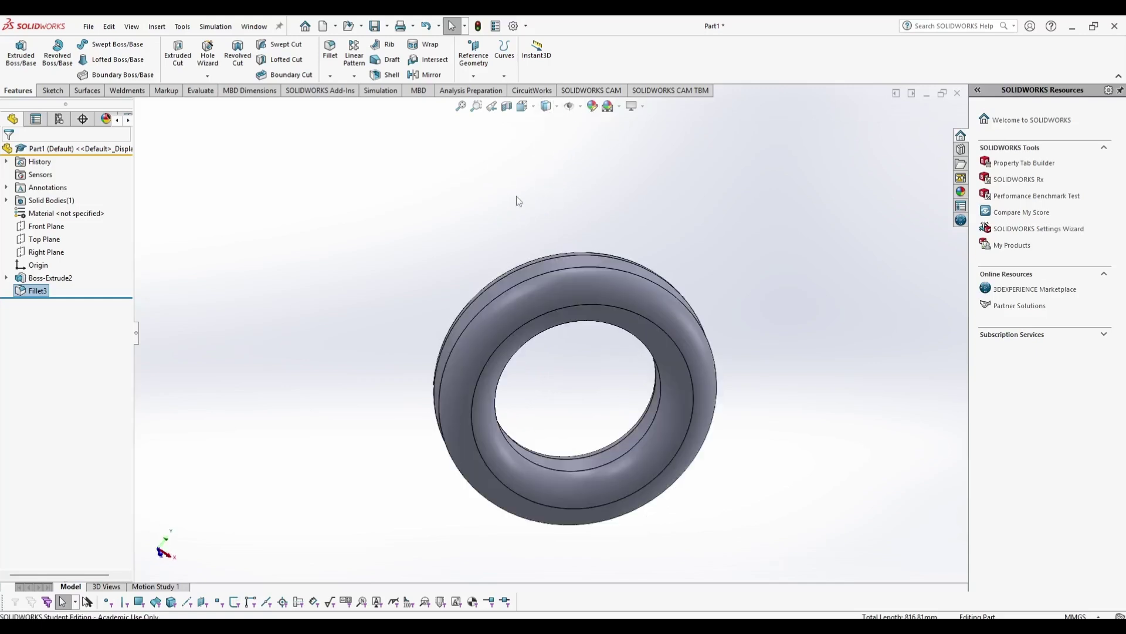
pyautogui.moveTo(392, 264)
pyautogui.mouseDown(button='middle')
pyautogui.moveTo(386, 187)
pyautogui.moveTo(508, 181)
pyautogui.moveTo(636, 226)
pyautogui.moveTo(666, 264)
pyautogui.moveTo(344, 366)
pyautogui.moveTo(251, 274)
pyautogui.moveTo(251, 166)
pyautogui.mouseUp(button='middle')
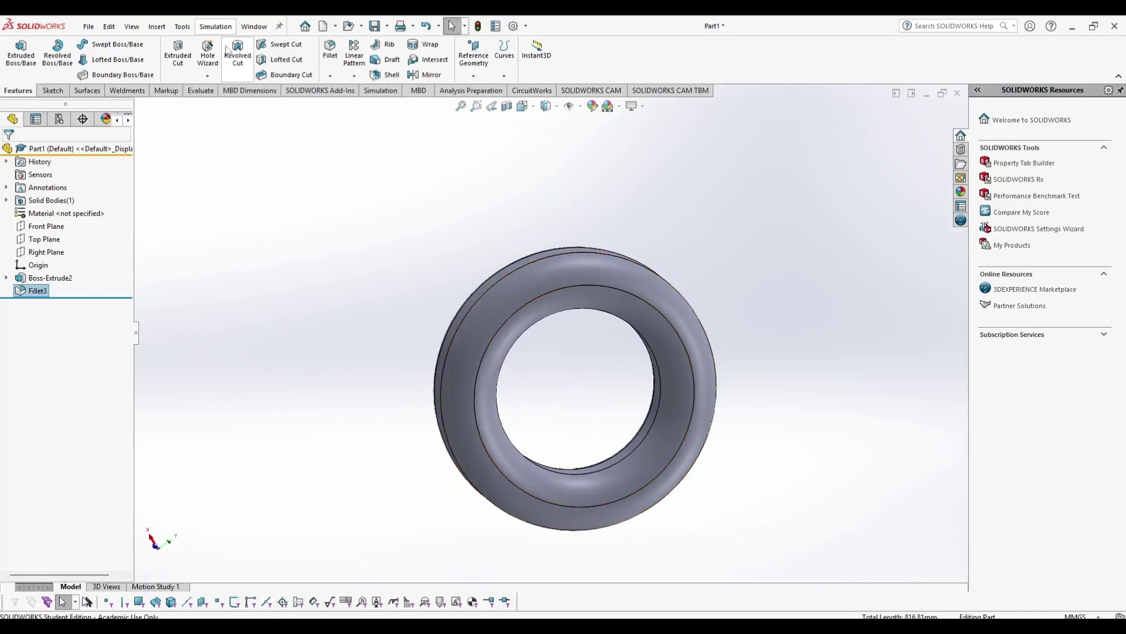
# Step: Save the part as Part1.SLDPRT in the father folder on drive D and clear the feature selection
pyautogui.click(87, 28)
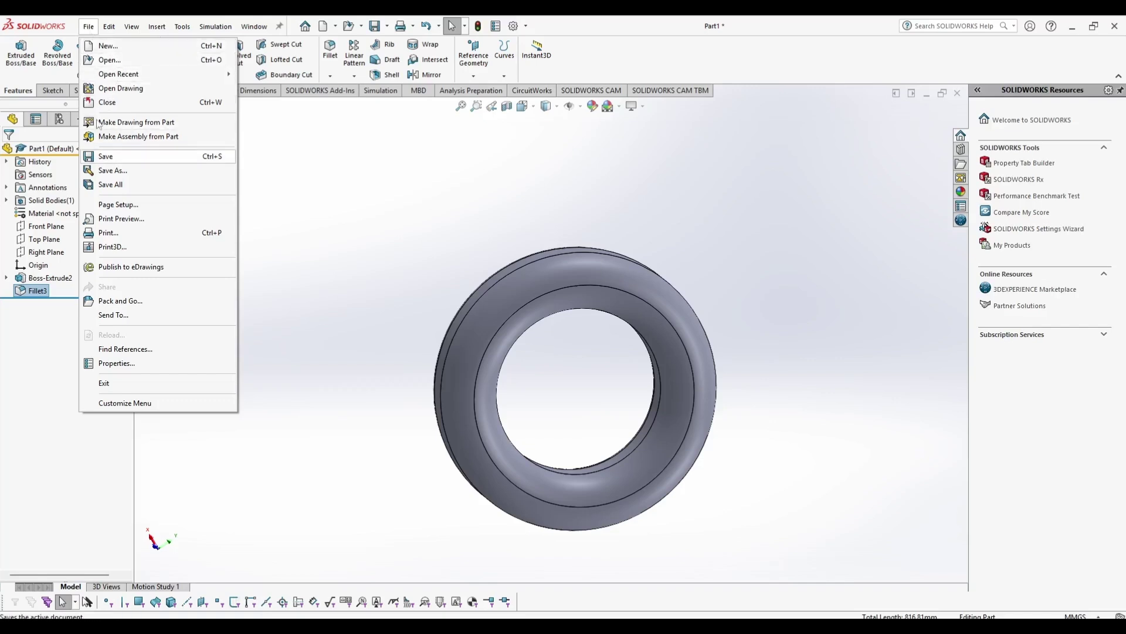
pyautogui.click(115, 170)
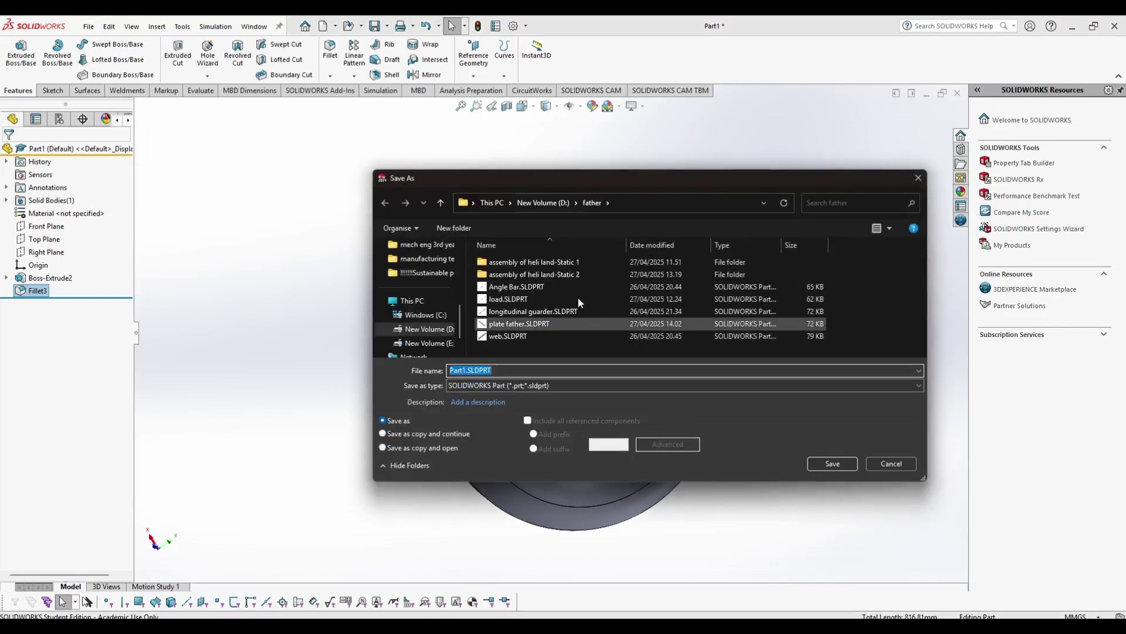
pyautogui.click(839, 465)
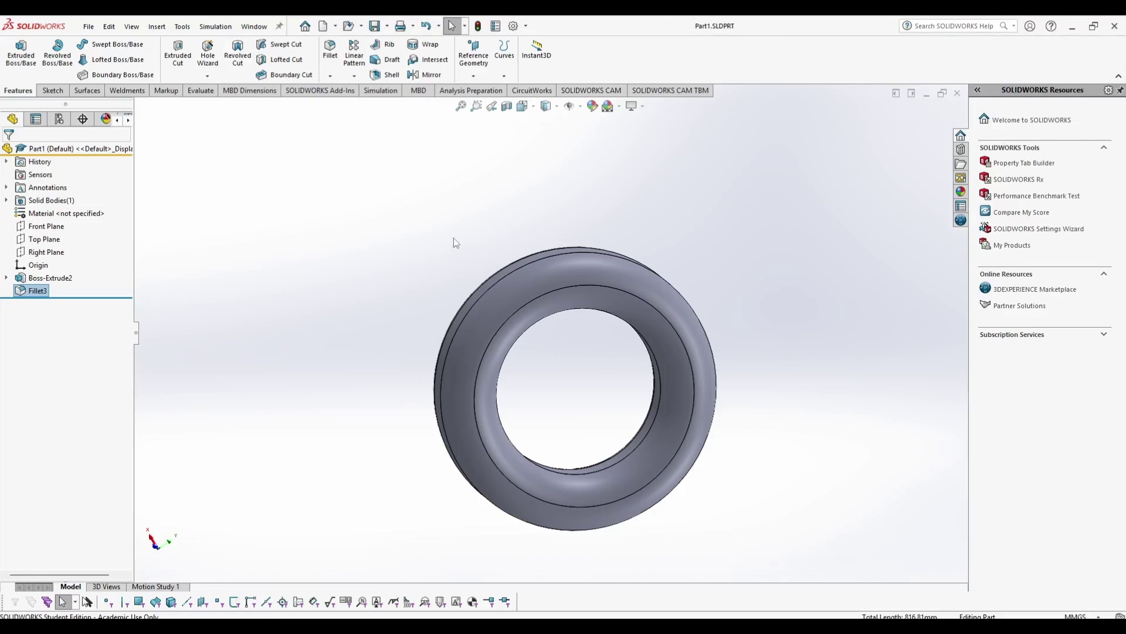
pyautogui.click(817, 422)
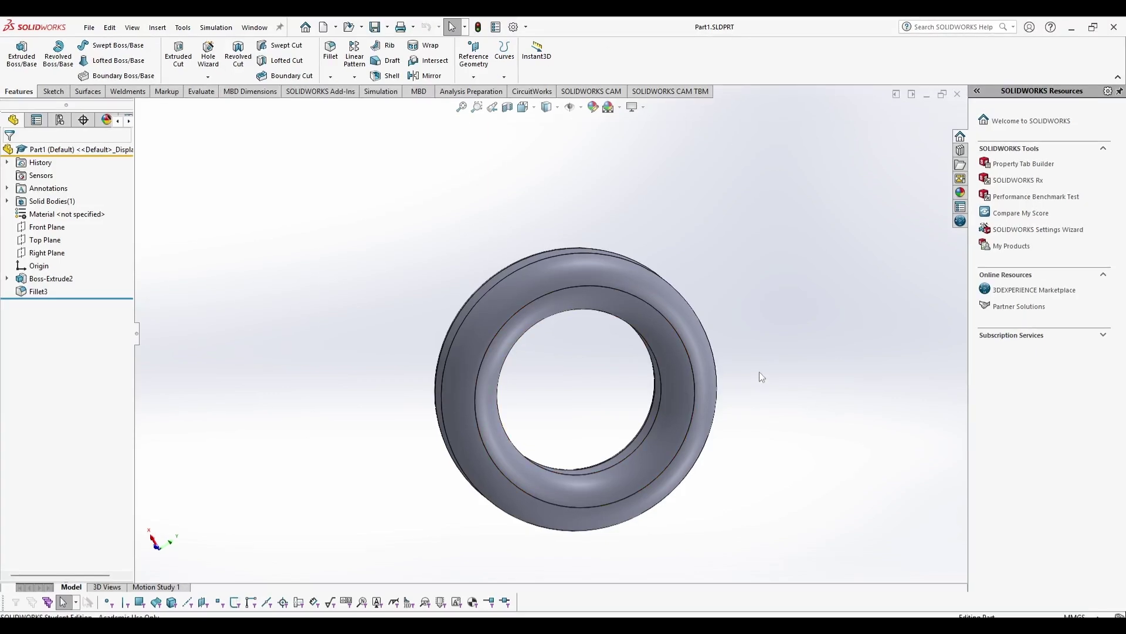
# Step: Inspect the filleted ring from several angles and orient the view normal to its circular face
pyautogui.moveTo(759, 372); pyautogui.dragTo(746, 422, button='middle')
pyautogui.moveTo(765, 320); pyautogui.dragTo(759, 412, button='middle')
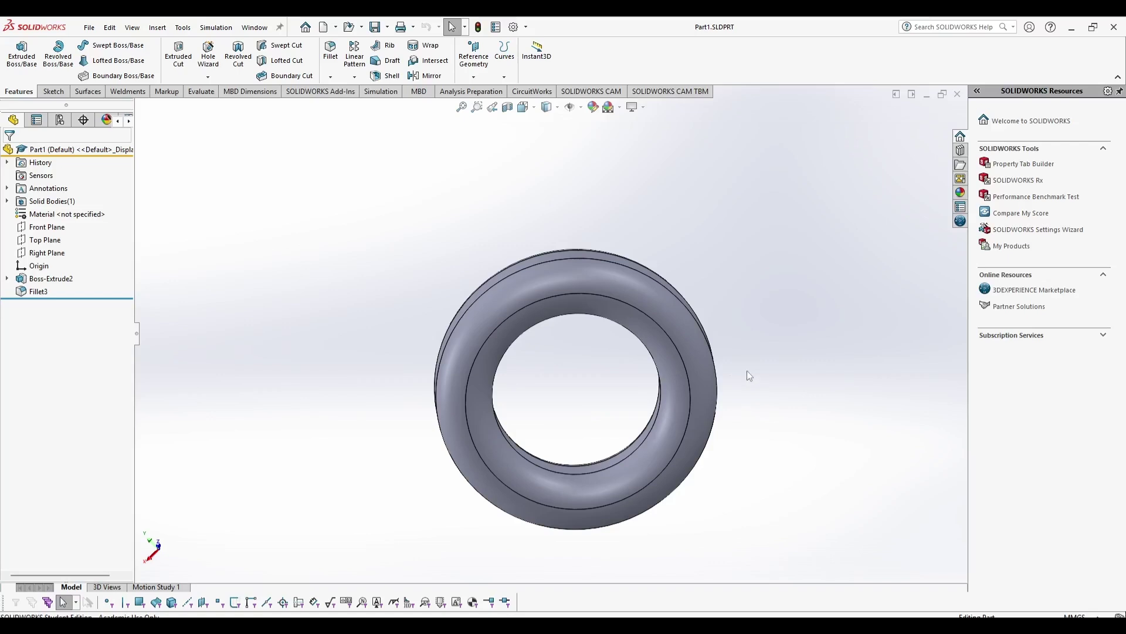
pyautogui.moveTo(747, 375); pyautogui.dragTo(402, 203, button='middle')
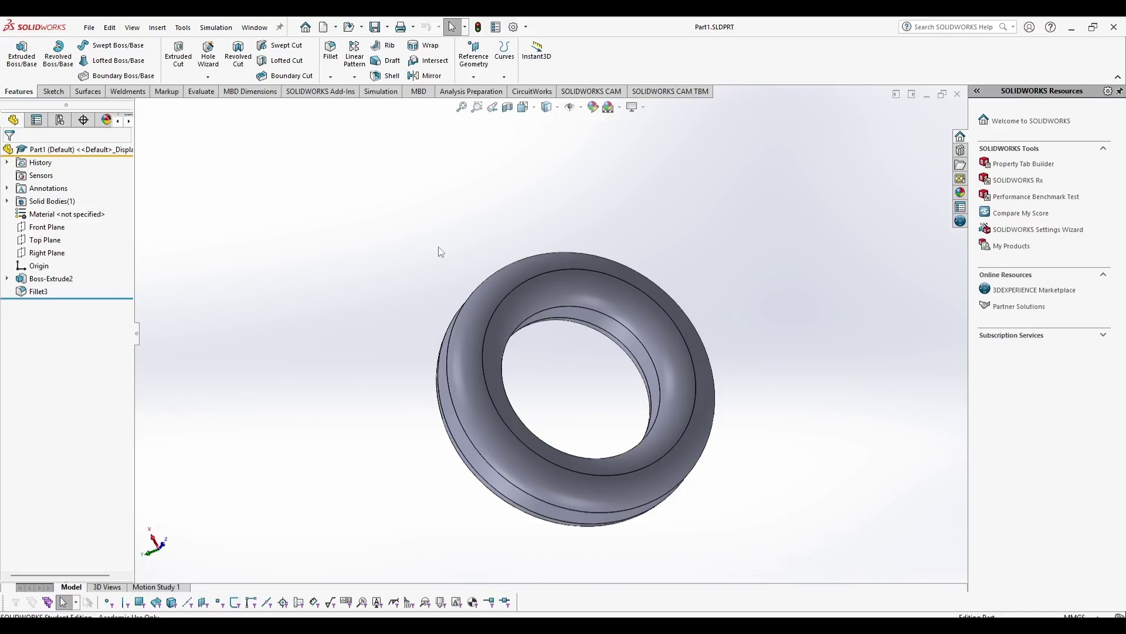
pyautogui.hotkey('ctrl', '8')
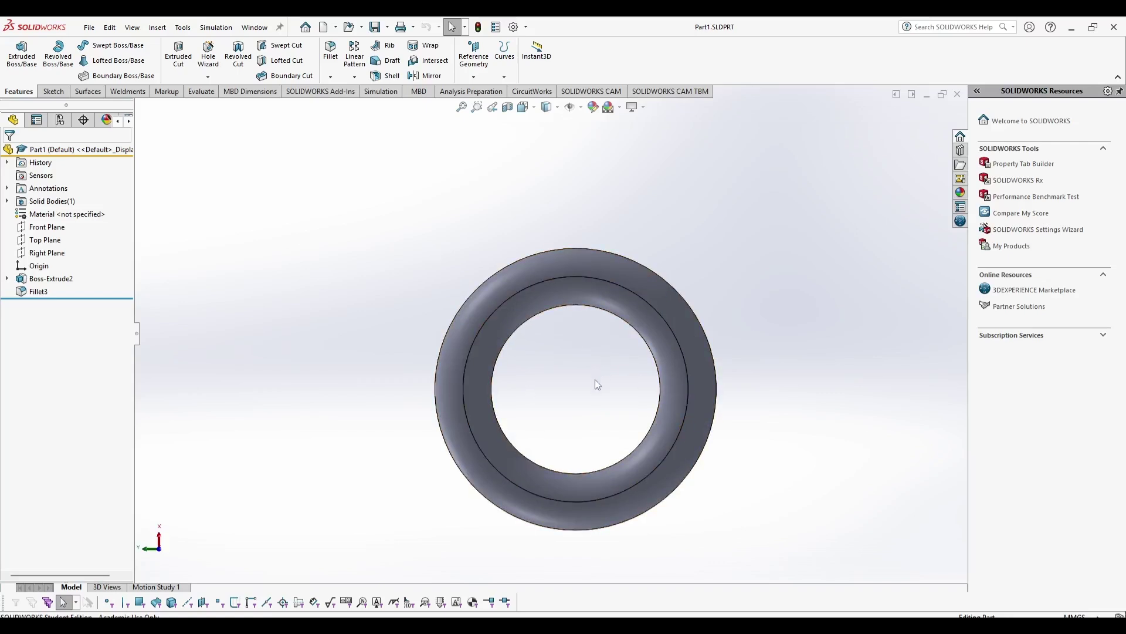
pyautogui.moveTo(595, 381); pyautogui.dragTo(568, 341, button='middle')
pyautogui.hotkey('ctrl', '8')
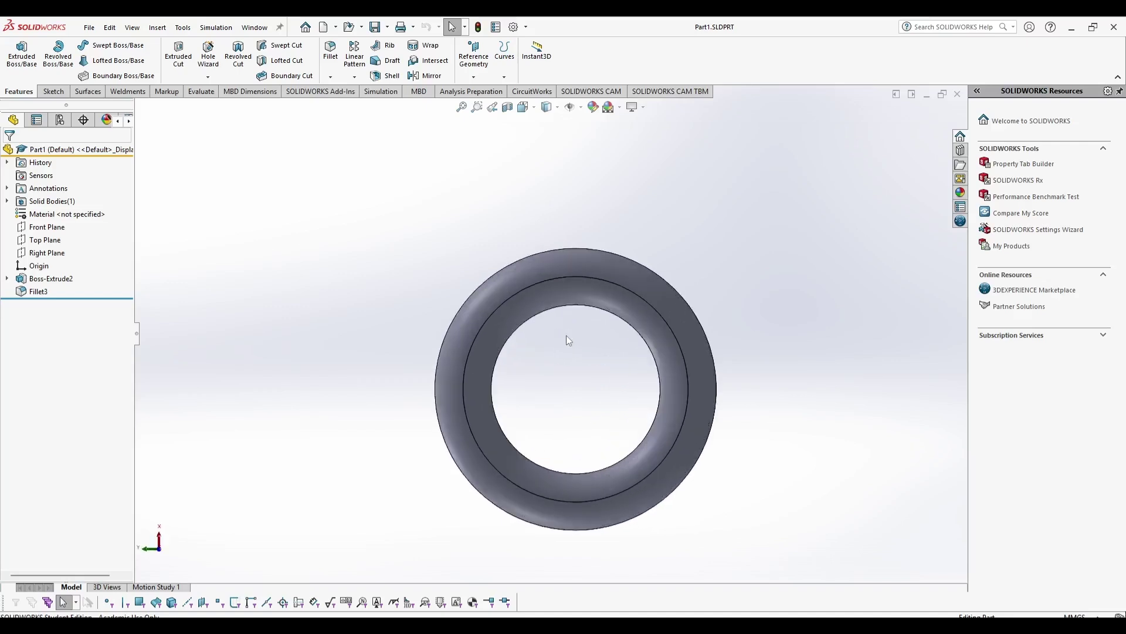